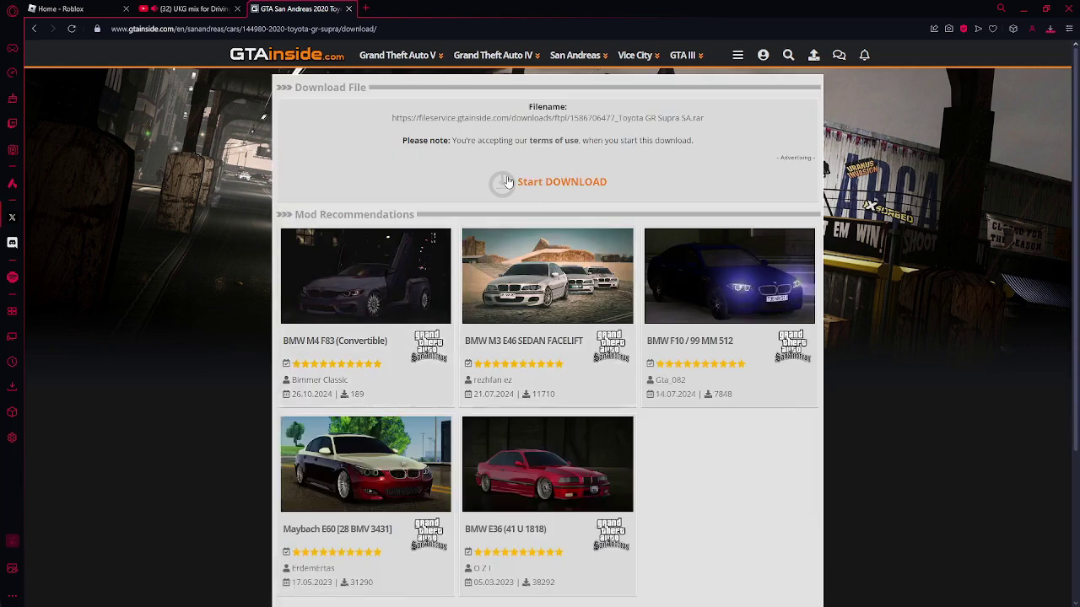
Download the Toyota GR Supra SA mod archive and return to the mod's page
click(508, 181)
click(283, 275)
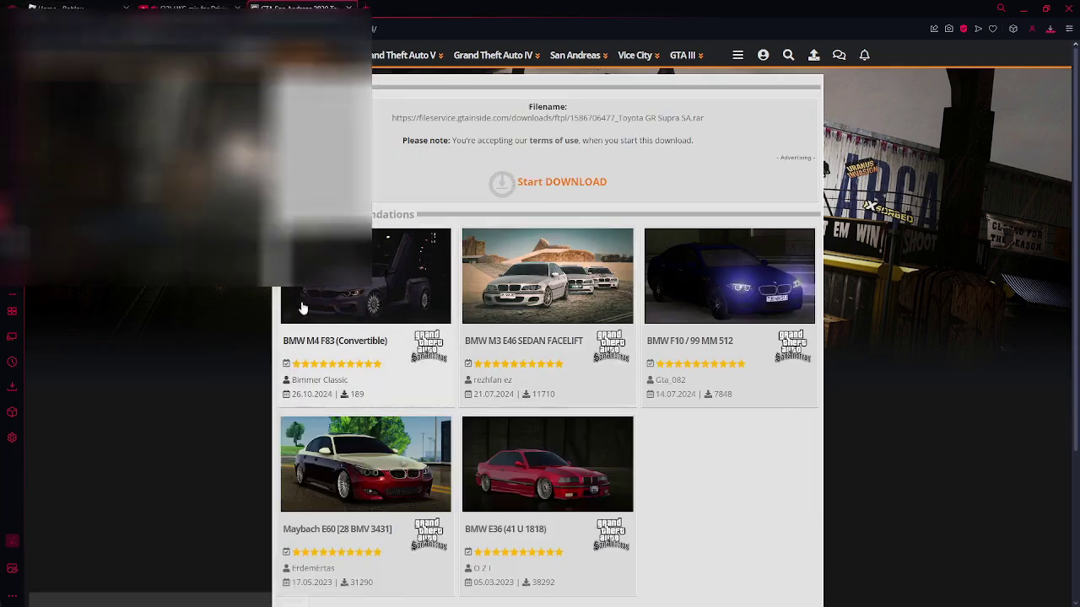
key(alt+Left)
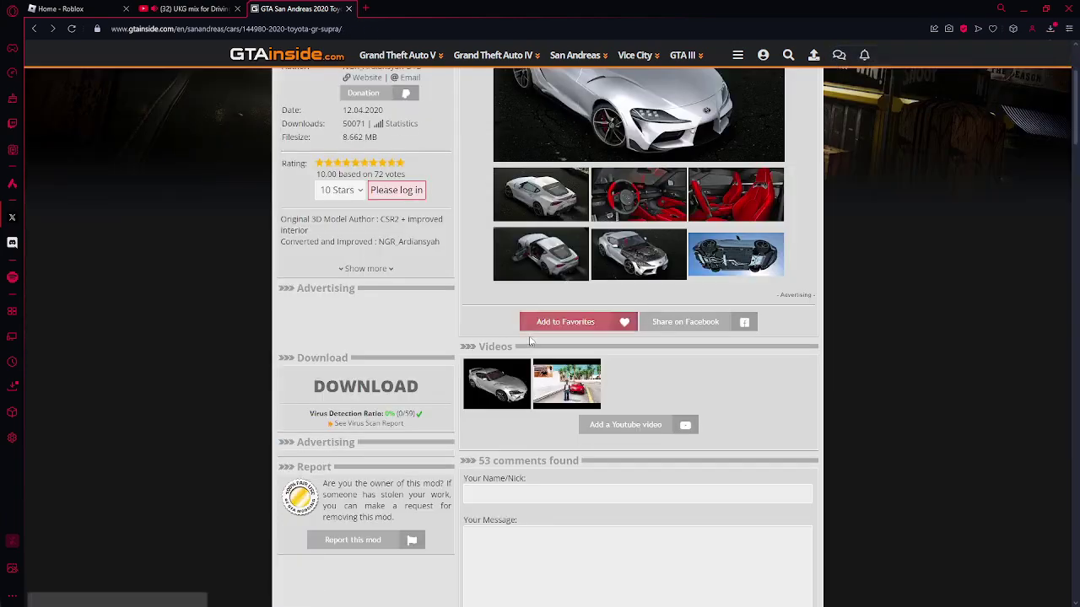
scroll(494, 365, up, 2)
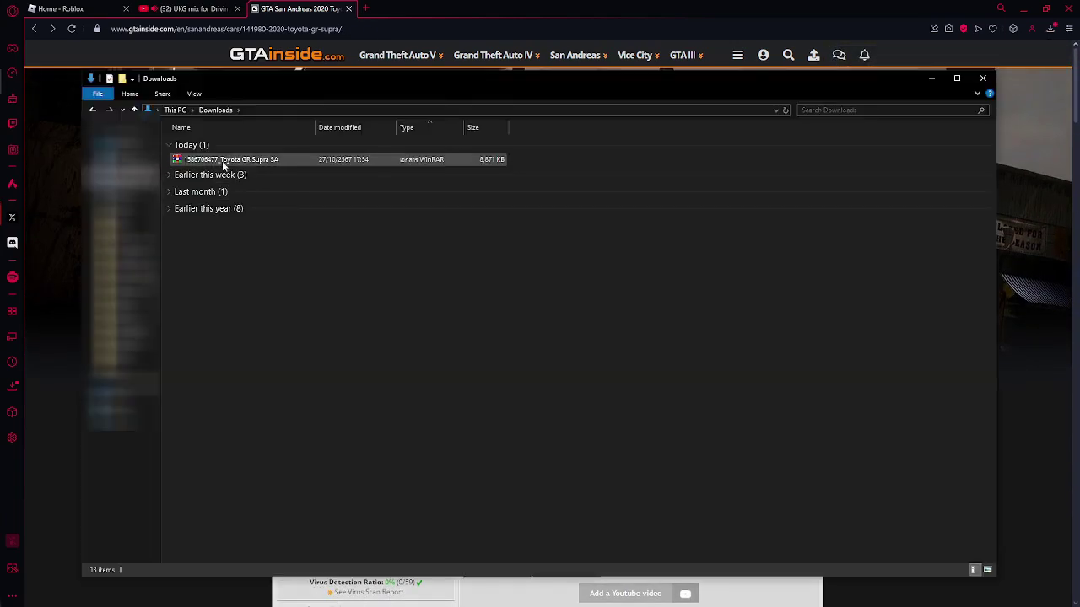
Extract the downloaded Toyota GR Supra SA archive in Downloads and open the extracted folder
click(224, 161)
right_click(222, 160)
click(251, 203)
click(577, 428)
double_click(224, 172)
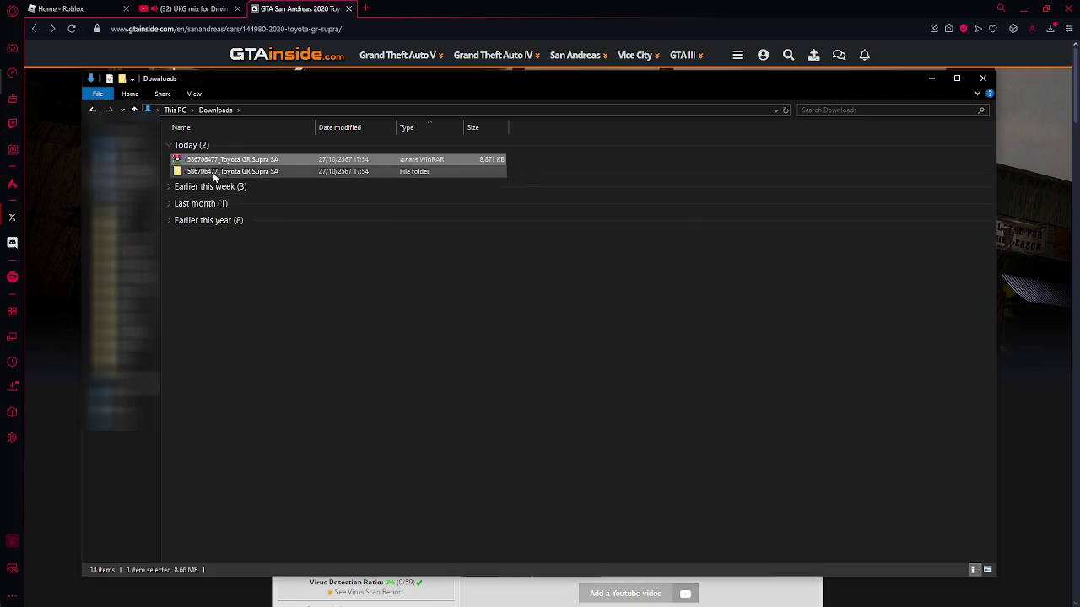
Create a new folder named cah inside the extracted Toyota GR Supra SA folder
right_click(221, 340)
mouse_move(331, 476)
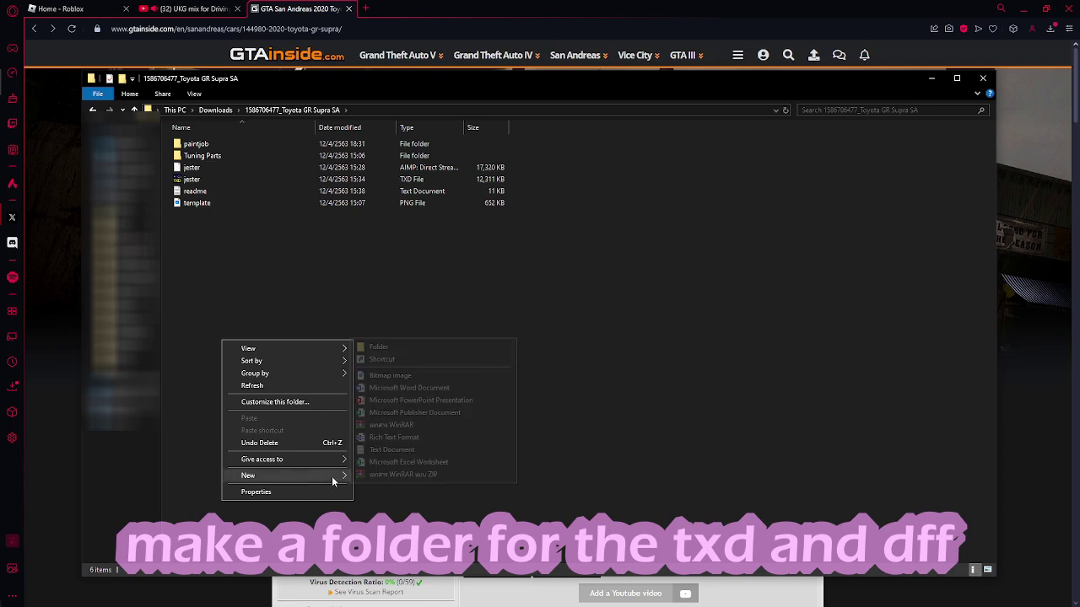
click(392, 346)
text(cah)
key(Return)
Move the jester DFF and TXD files into the cah folder and open that folder
click(191, 190)
ctrl+click(189, 179)
drag(184, 189, 194, 144)
double_click(190, 143)
Open the jester TXD file from the cah folder in Magic.TXD
click(275, 175)
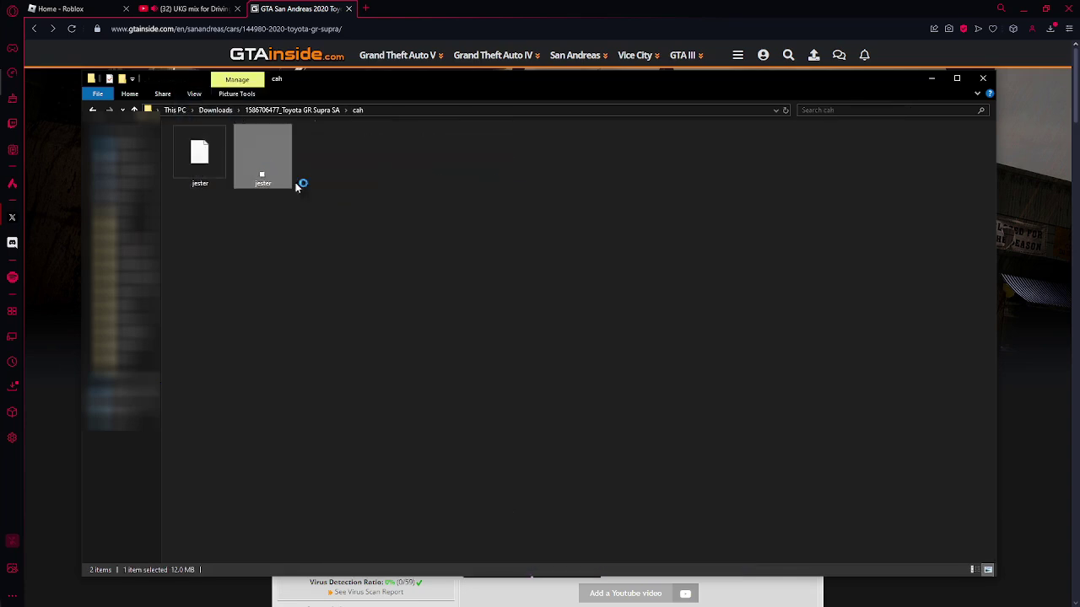
double_click(277, 176)
drag(422, 145, 415, 149)
mouse_move(419, 251)
mouse_down()
mouse_move(422, 430)
mouse_move(417, 232)
mouse_up()
Export all textures of jester.txd as PNG into the cah folder and close Magic.TXD
click(456, 209)
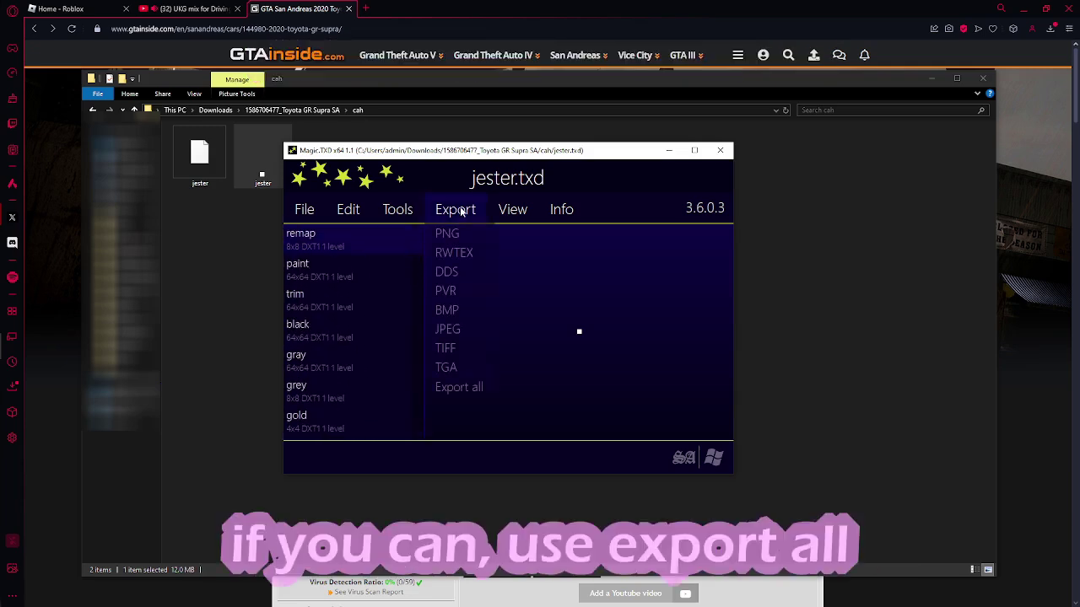
click(456, 387)
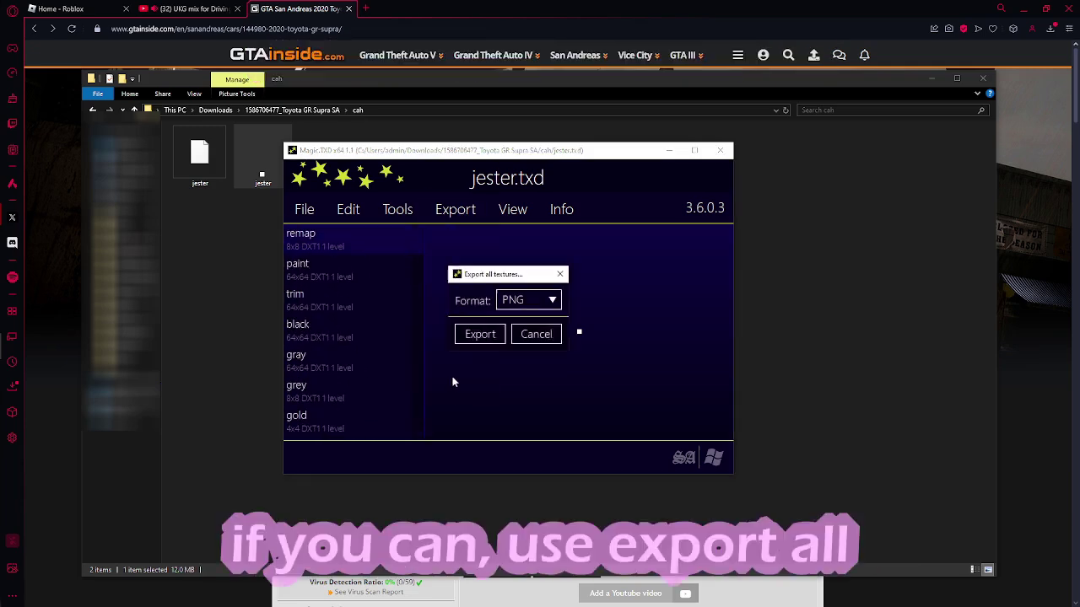
click(479, 335)
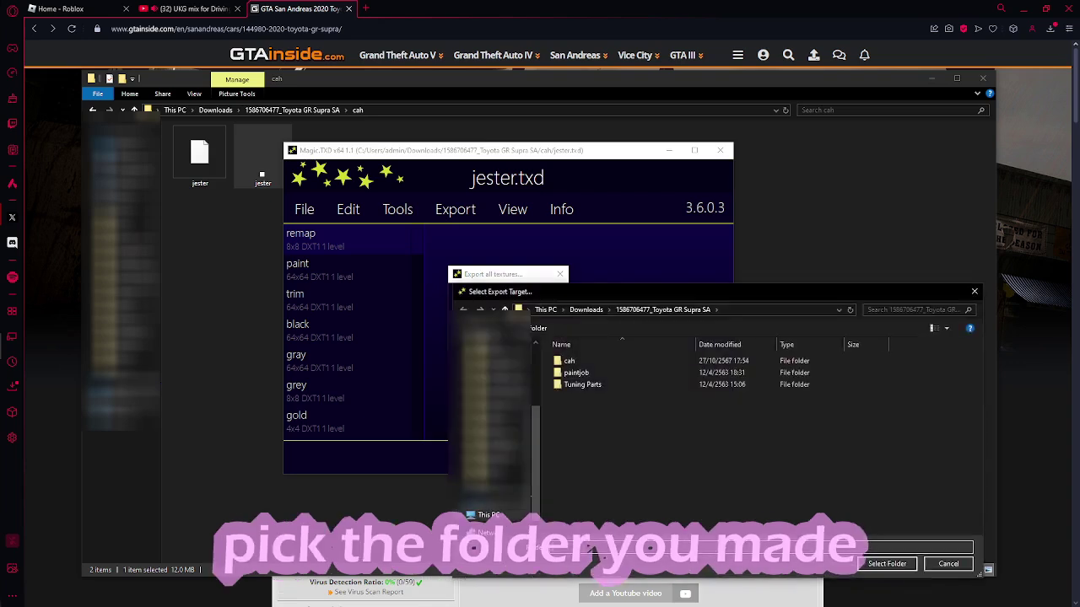
double_click(582, 363)
click(885, 564)
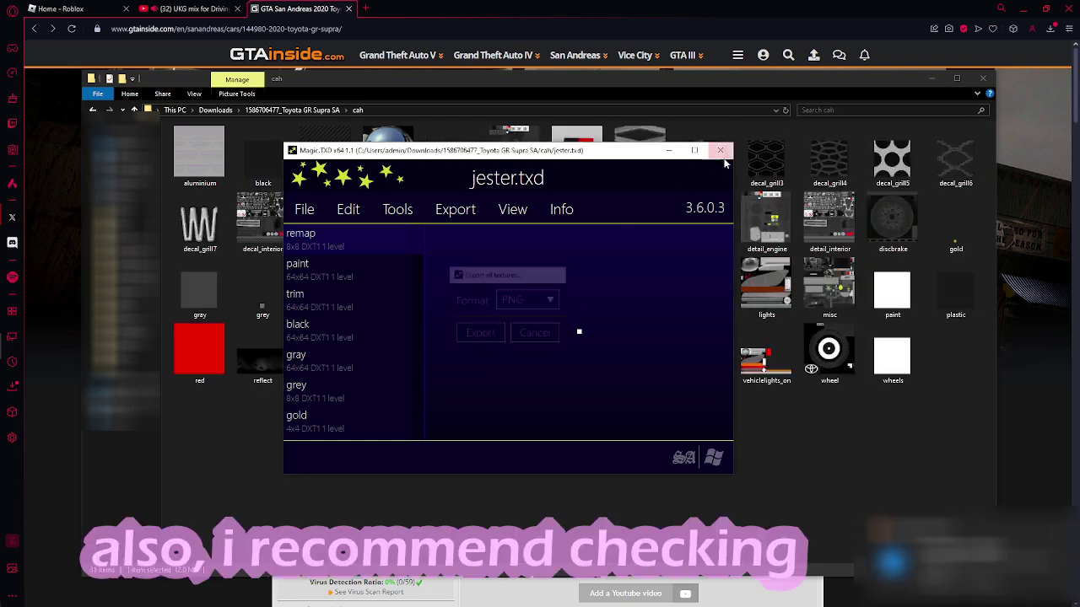
click(719, 151)
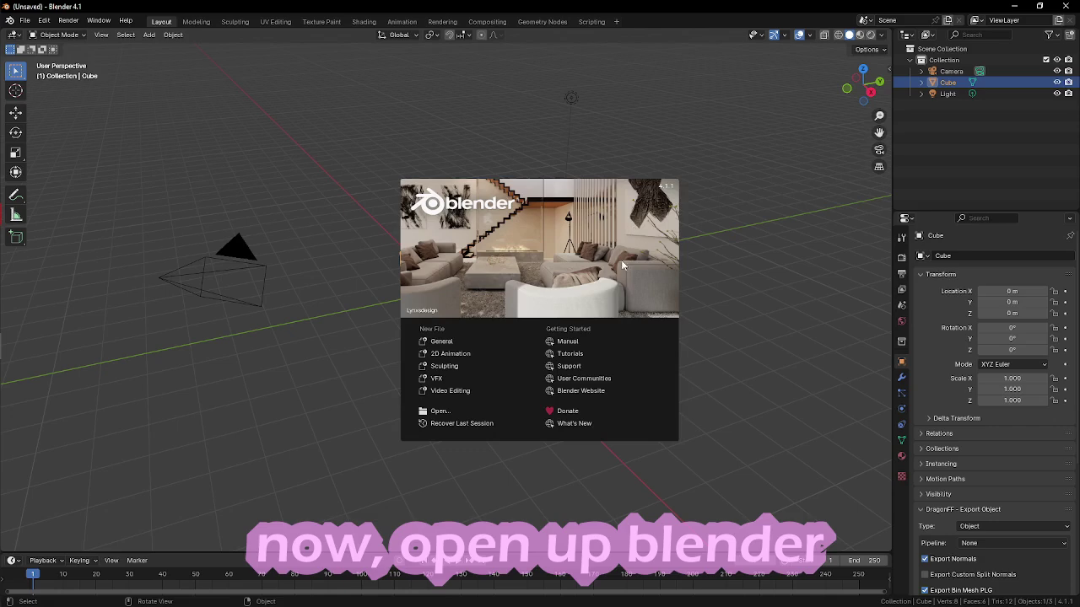
Switch to Blender, dismiss the splash screen and delete the default light, cube and camera
click(768, 259)
middle_drag(768, 259, 419, 281)
click(938, 90)
key(Delete)
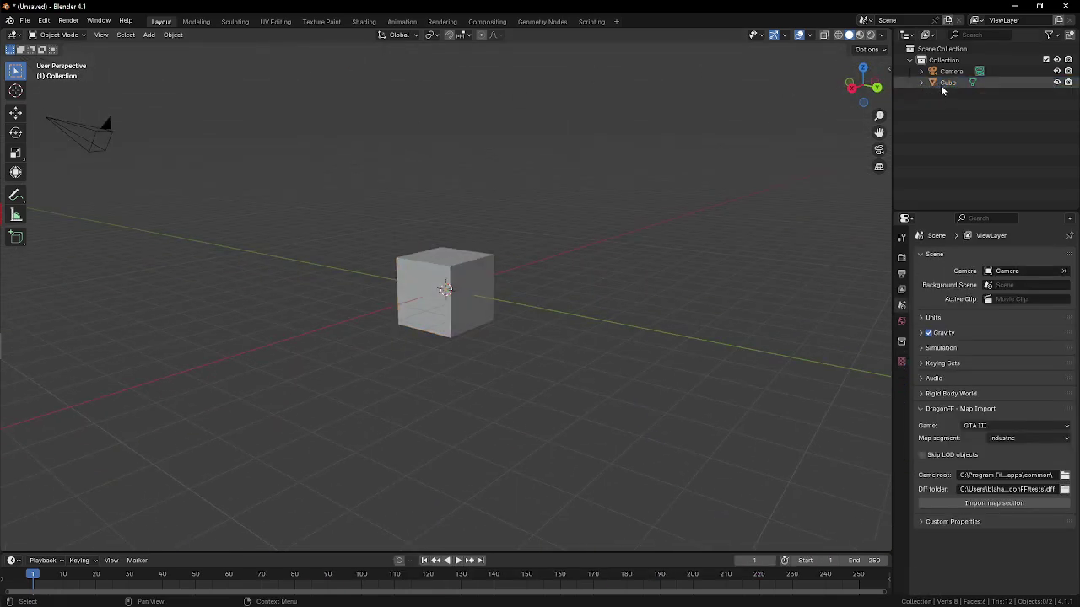
click(943, 83)
key(Delete)
click(944, 73)
key(Delete)
mouse_move(494, 227)
middle_down()
mouse_move(437, 242)
mouse_move(491, 164)
mouse_move(482, 217)
middle_up()
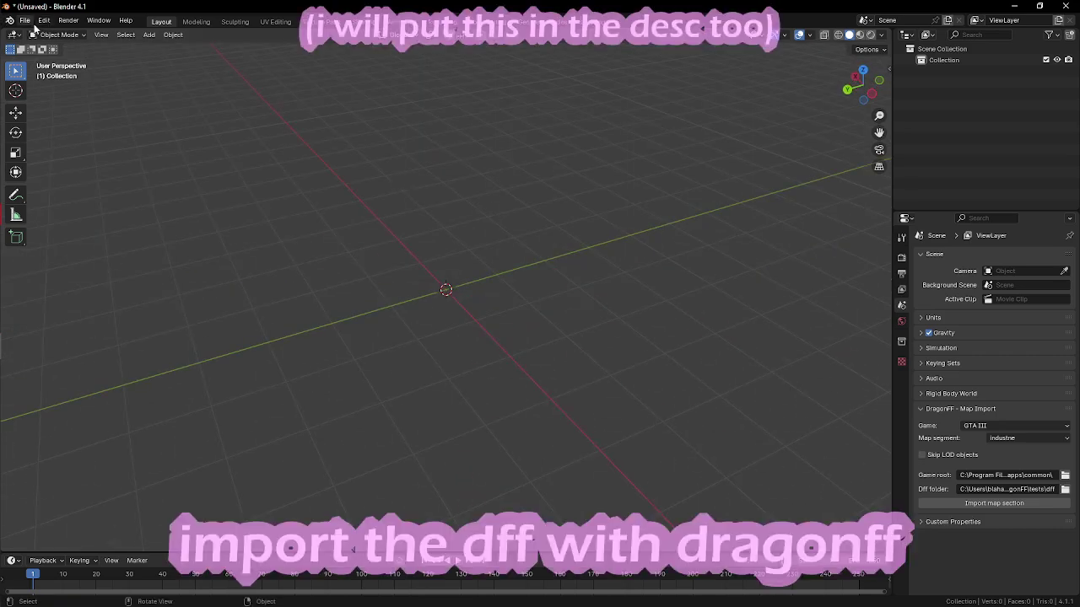
Import jester.dff from the cah folder using the DragonFF DFF importer
click(25, 20)
mouse_move(50, 180)
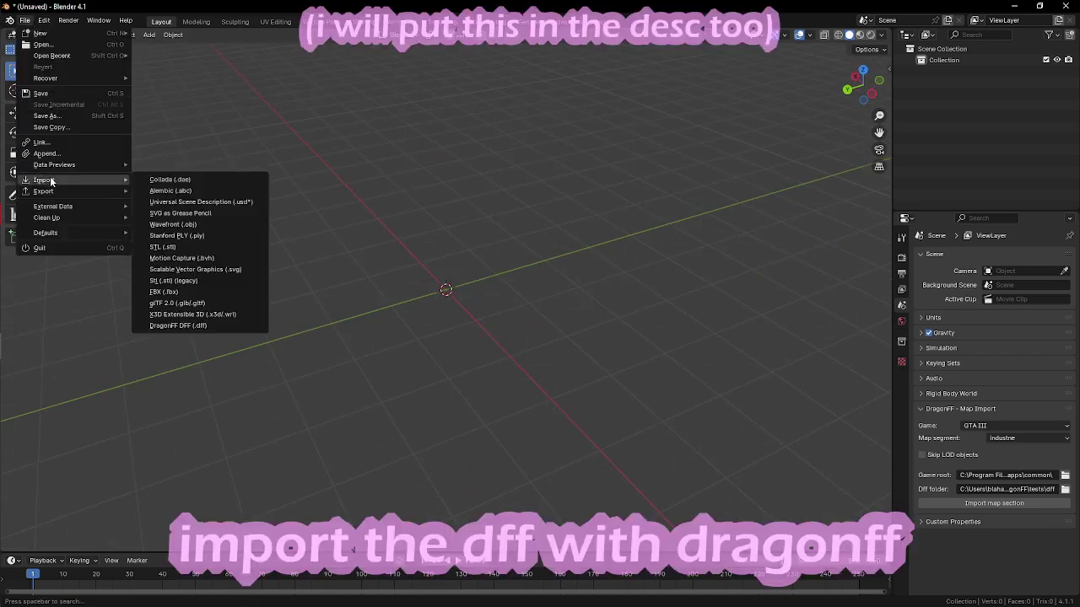
click(200, 327)
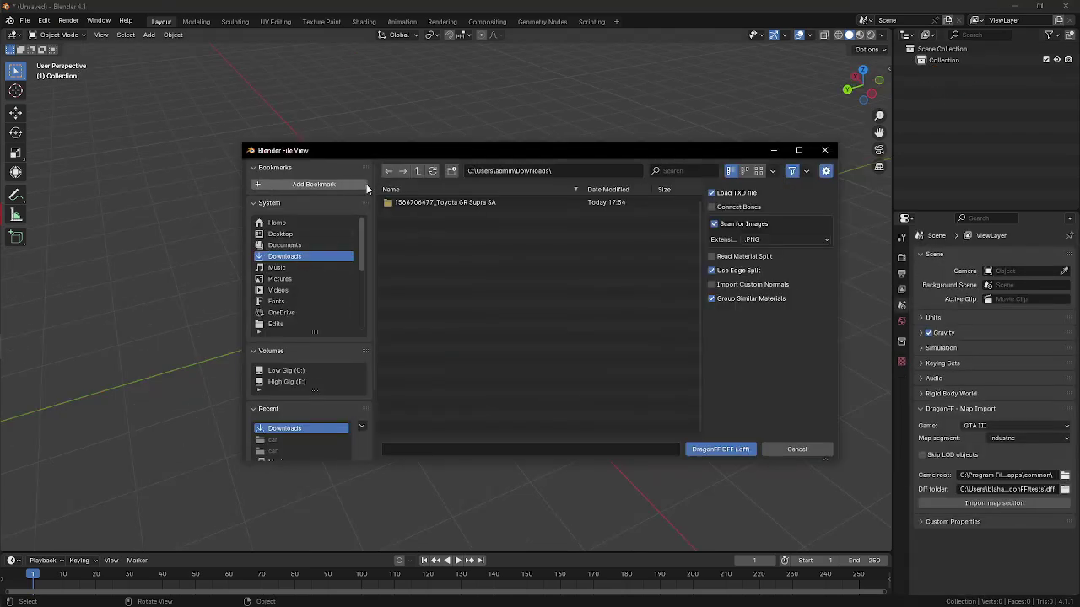
double_click(411, 203)
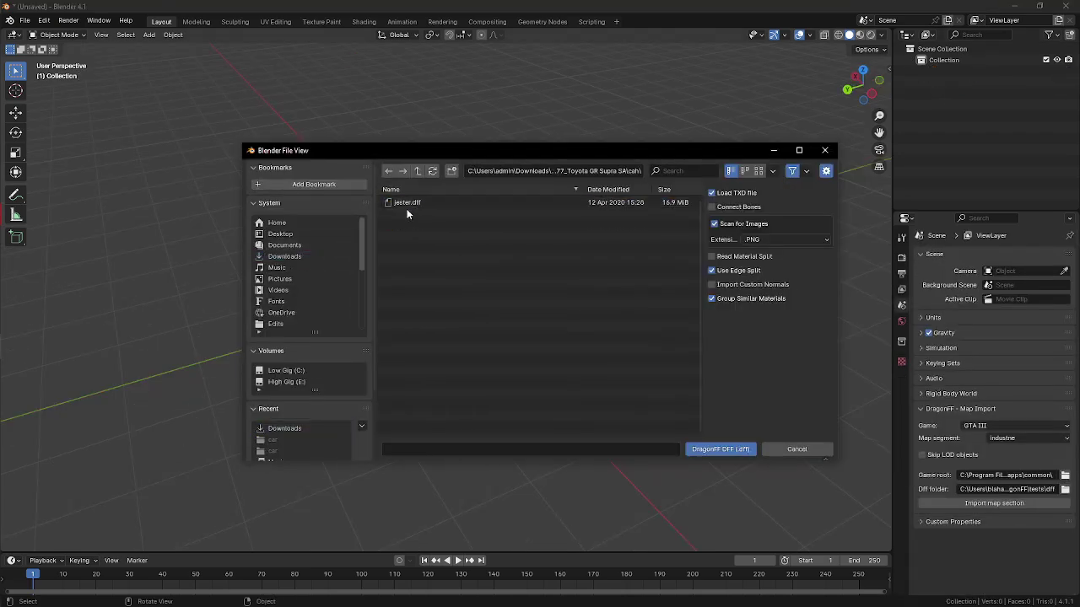
double_click(408, 203)
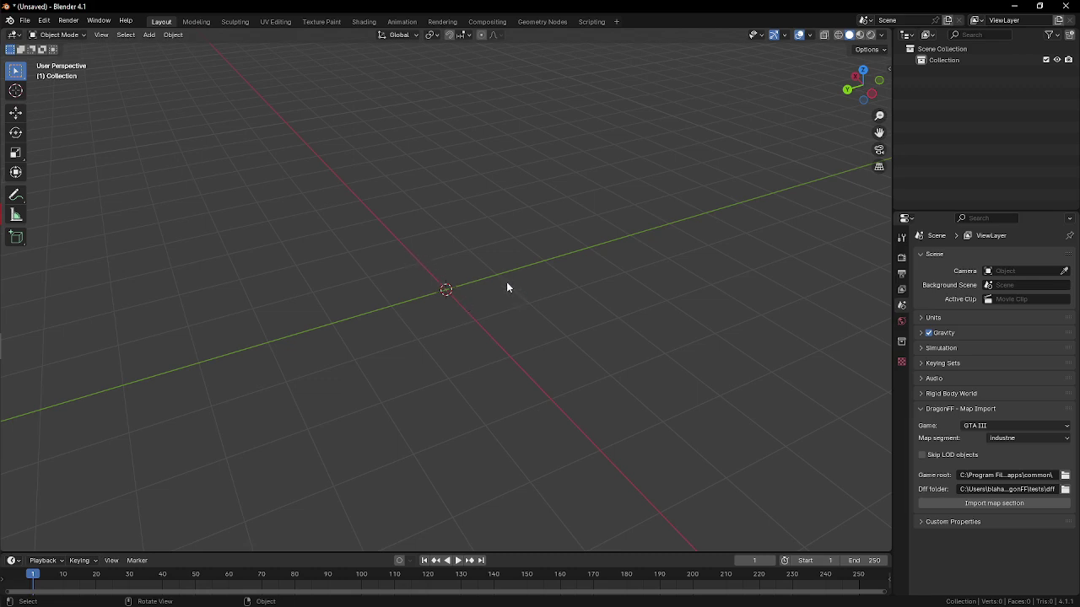
Delete the unwanted object picked at the hood of the imported car
scroll(506, 282, up, 3)
middle_drag(501, 282, 584, 307)
click(620, 309)
key(Delete)
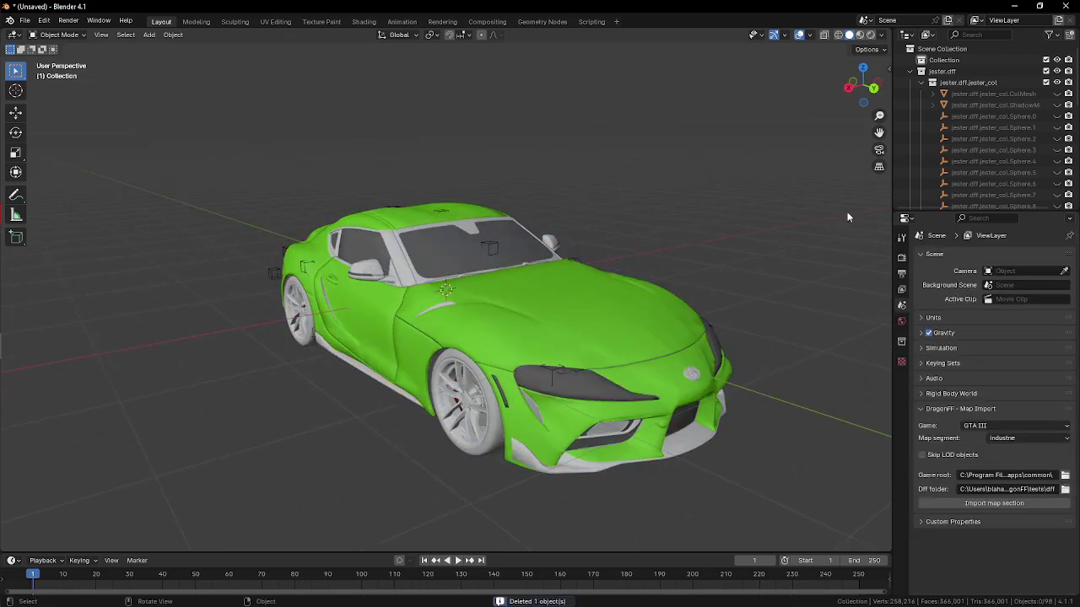
Delete the jester.dff.jester_col collection together with all the collision objects inside it
click(967, 83)
scroll(928, 135, down, 4)
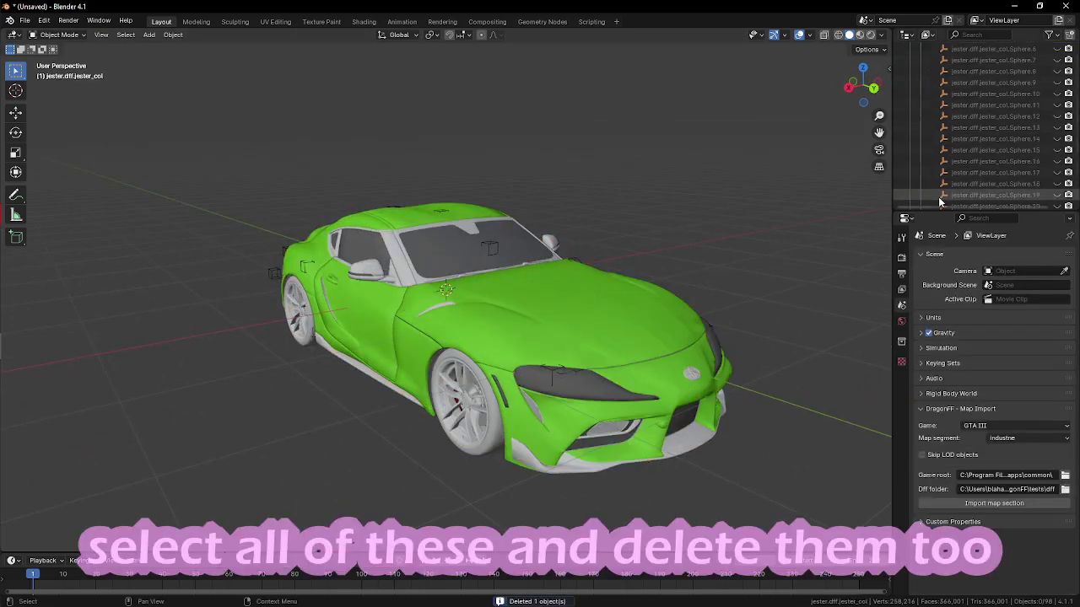
scroll(939, 197, down, 5)
shift+click(967, 186)
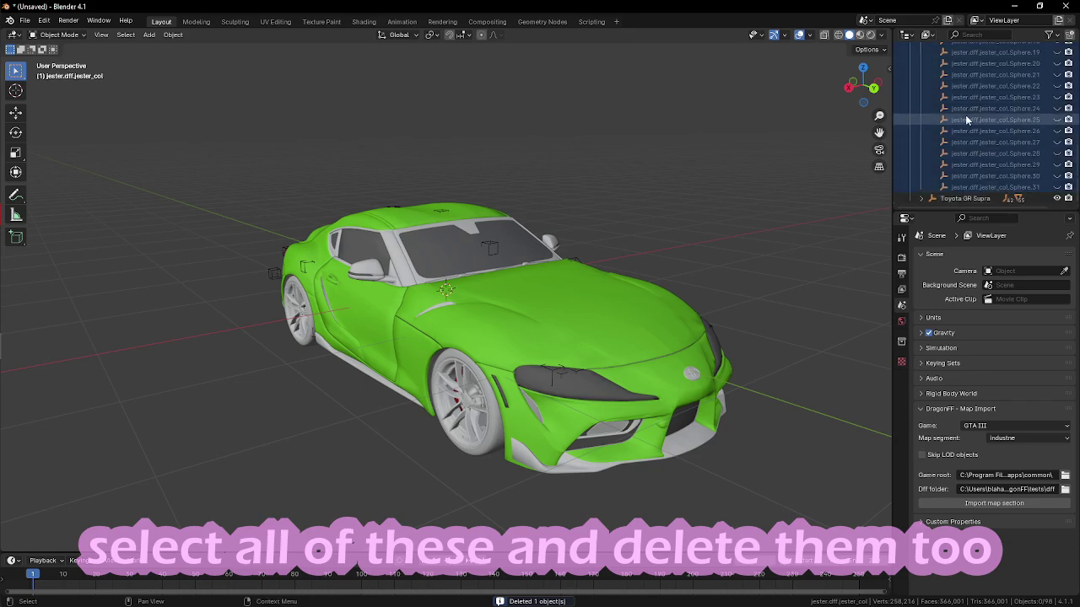
key(Delete)
Expand the Toyota GR Supra hierarchy and delete its breaklight, engine.001, exhaust and headlights empties
scroll(940, 84, up, 5)
click(921, 82)
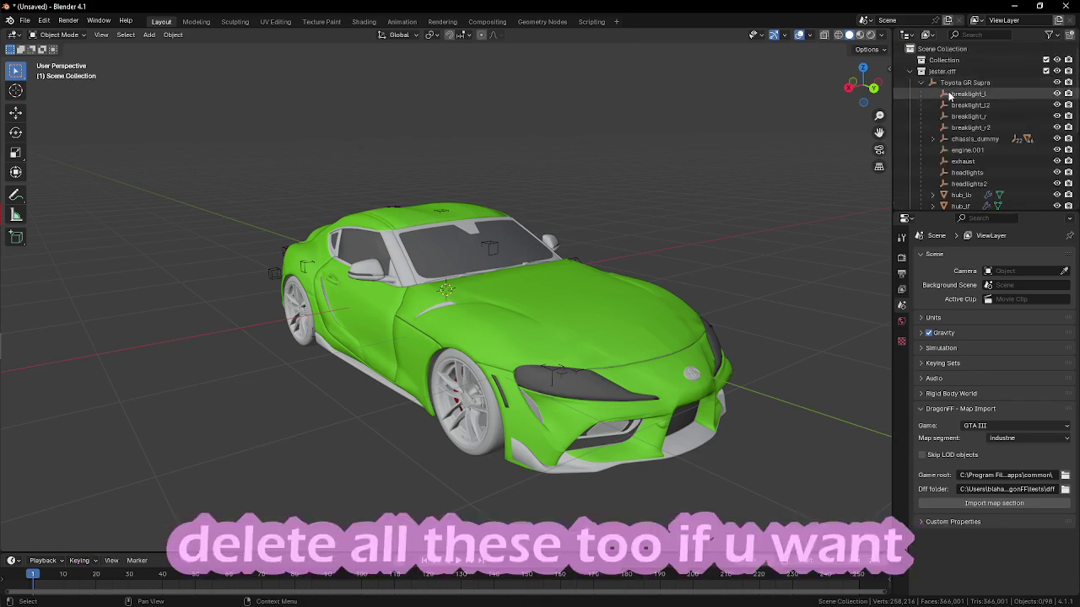
click(949, 94)
shift+click(970, 127)
key(Delete)
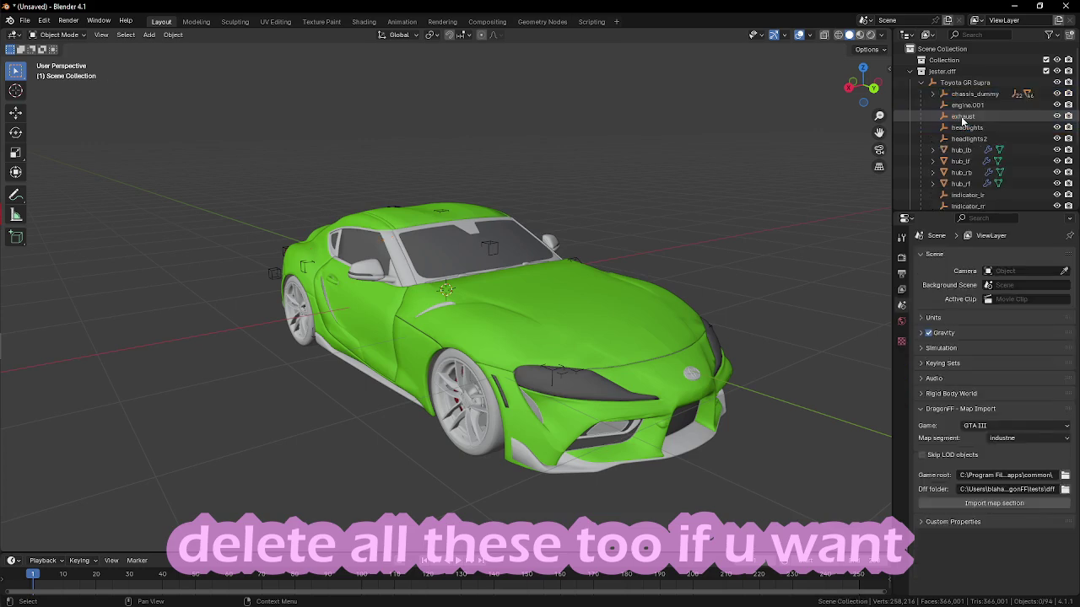
click(966, 104)
shift+click(968, 138)
key(Delete)
Delete the empties from indicator_lr through taillights2, including ped_frontseat and petrolcap
click(961, 160)
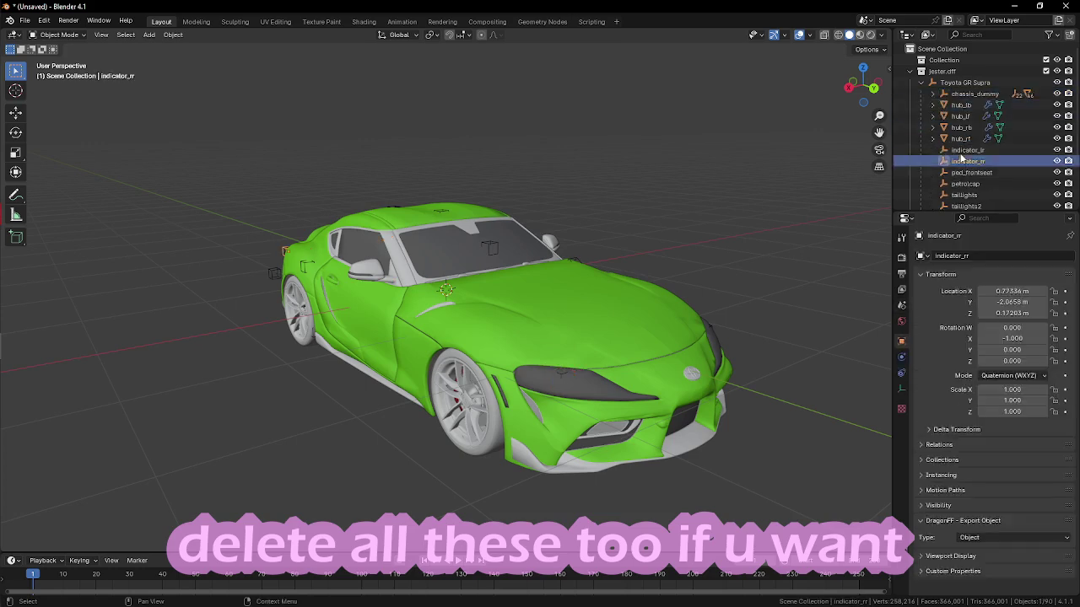
click(966, 149)
scroll(966, 152, down, 3)
shift+click(969, 153)
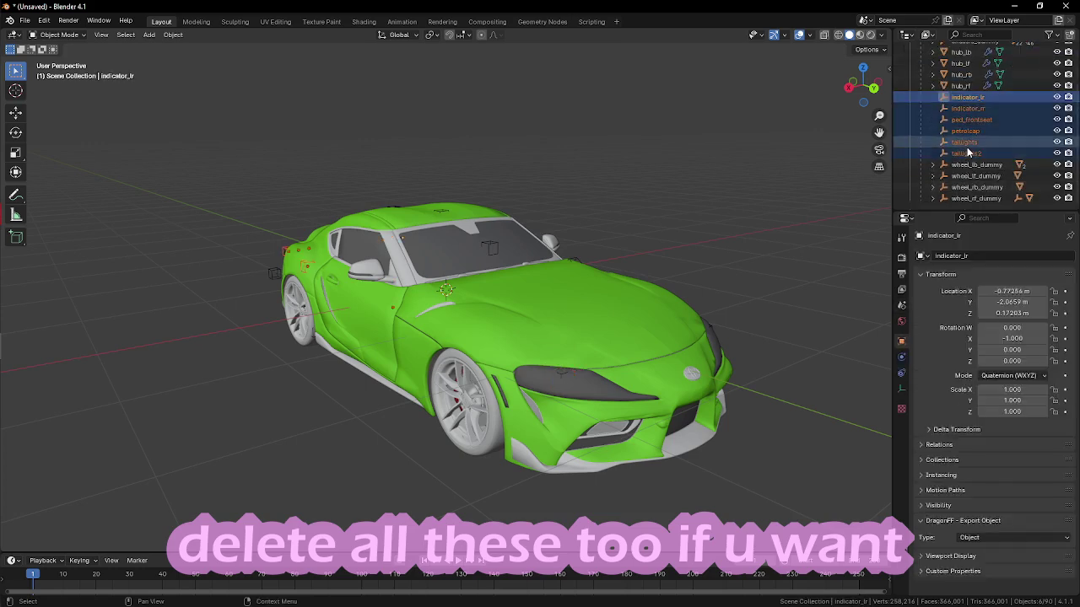
key(Delete)
middle_drag(844, 177, 952, 158)
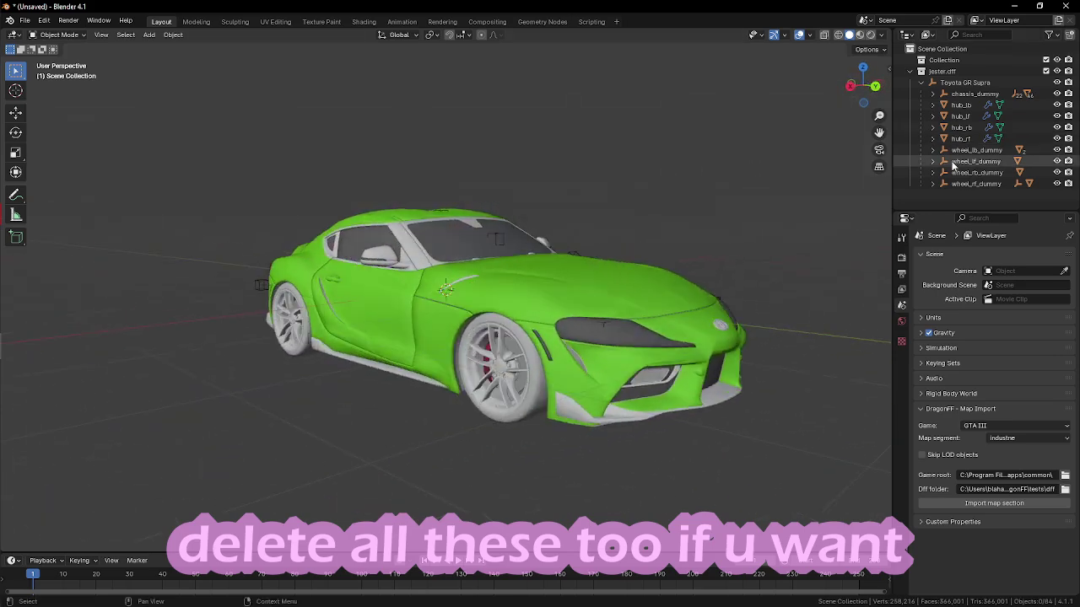
Delete wheel_lb_dummy, wheel_lf_dummy and wheel_rb_dummy with their wheels, keeping only wheel_rf_dummy
click(970, 150)
shift+click(974, 172)
key(Delete)
click(947, 174)
key(Delete)
click(948, 164)
key(Delete)
click(947, 172)
key(Delete)
middle_drag(723, 254, 196, 248)
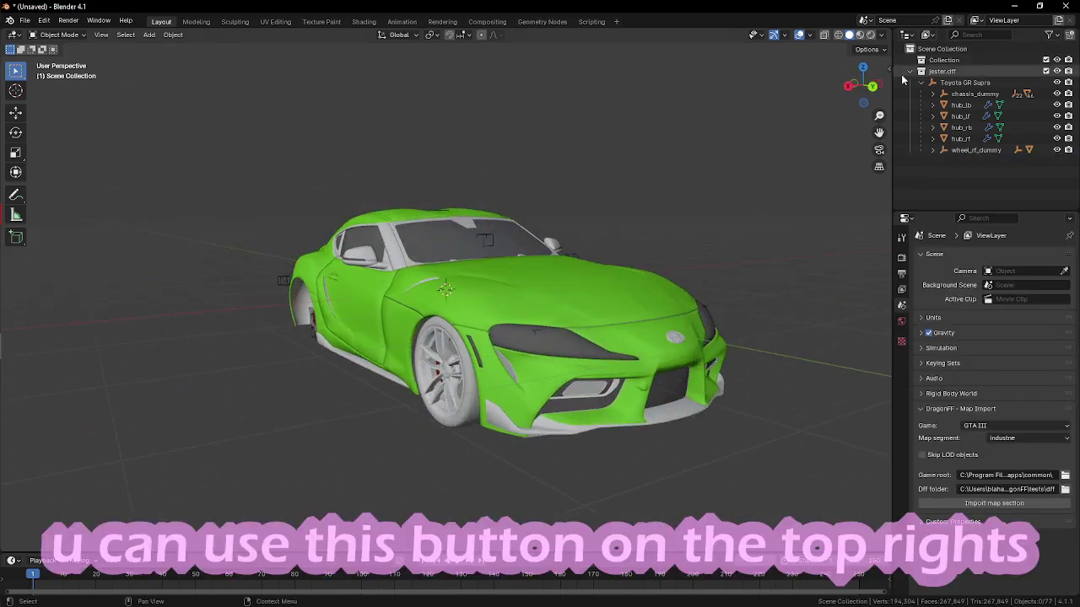
Switch the viewport to Material Preview and delete the stray object near the car's front wheel
click(860, 35)
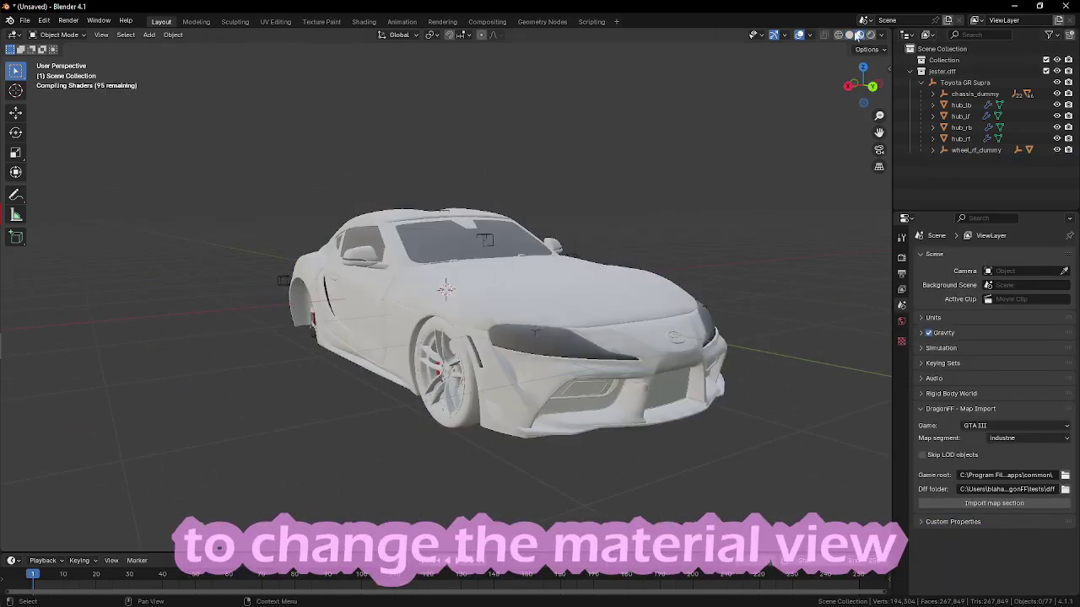
middle_drag(597, 230, 318, 325)
click(420, 328)
key(Delete)
scroll(287, 321, down, 3)
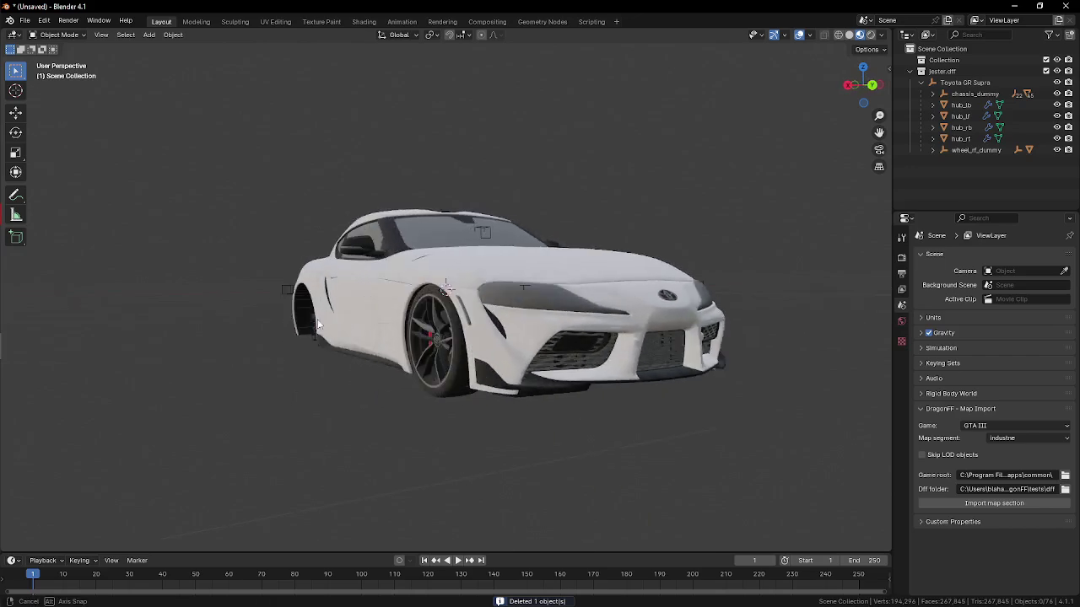
Select every object of the car in Object Mode, with the hood bonnet_ok as the active object
drag(226, 150, 824, 484)
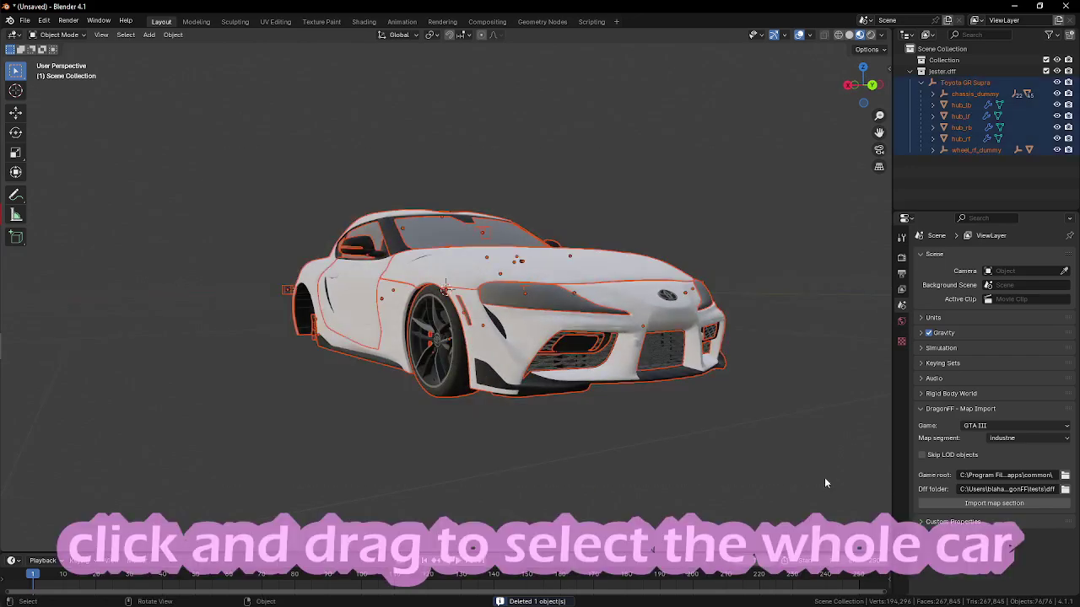
middle_drag(818, 385, 431, 388)
middle_drag(439, 271, 483, 282)
click(431, 265)
key(Tab)
key(a)
key(Tab)
key(a)
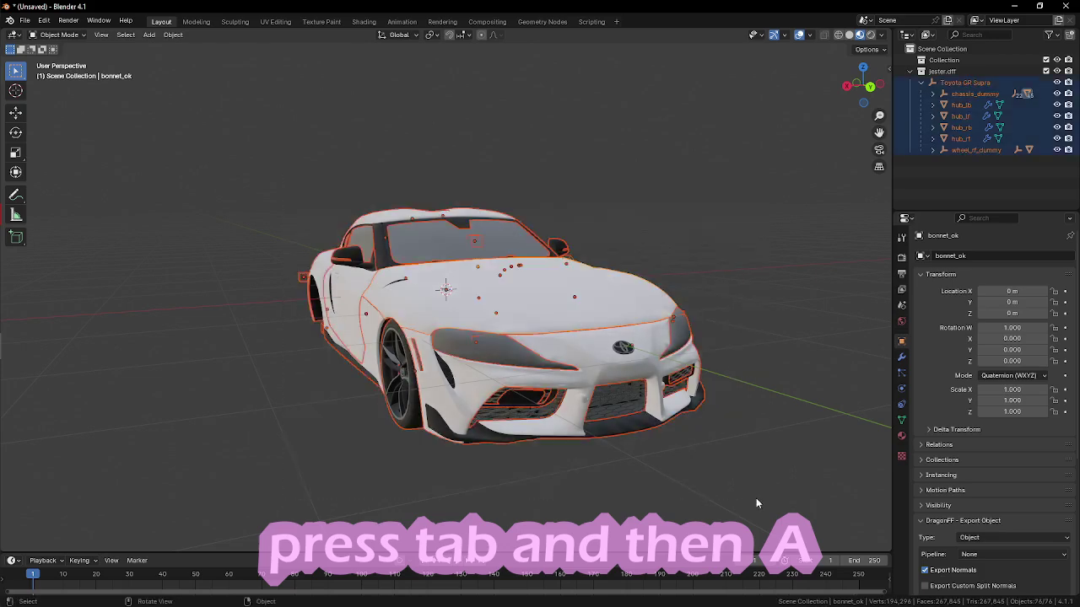
Enter Edit Mode for all the car's meshes and select their entire geometry
key(Tab)
key(a)
right_click(448, 251)
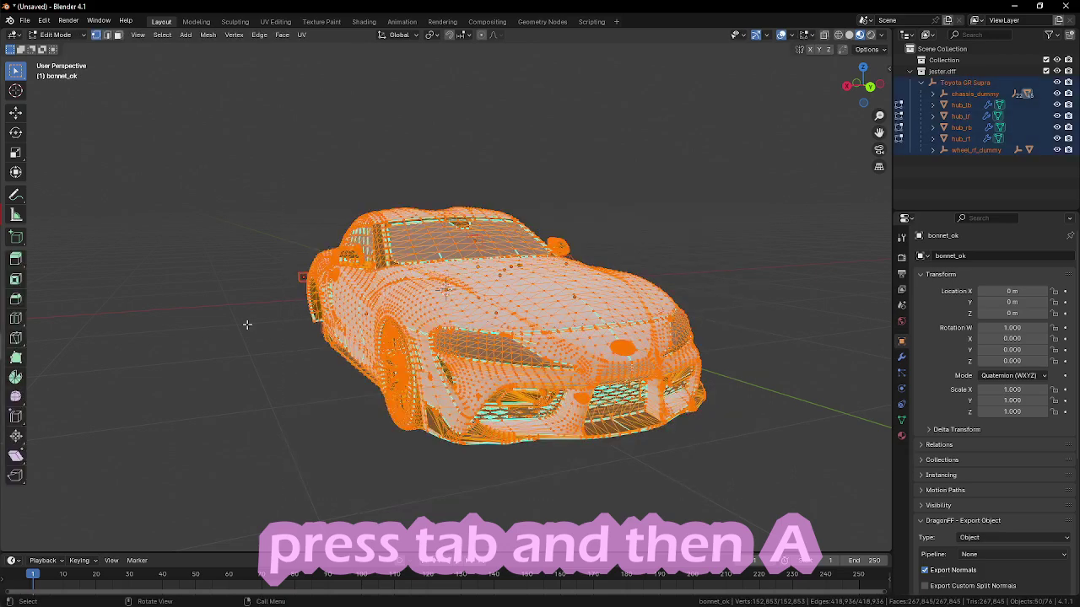
key(Tab)
key(Tab)
middle_drag(294, 279, 293, 261)
key(alt+a)
drag(248, 169, 855, 504)
middle_drag(590, 380, 468, 415)
key(a)
middle_drag(535, 410, 607, 412)
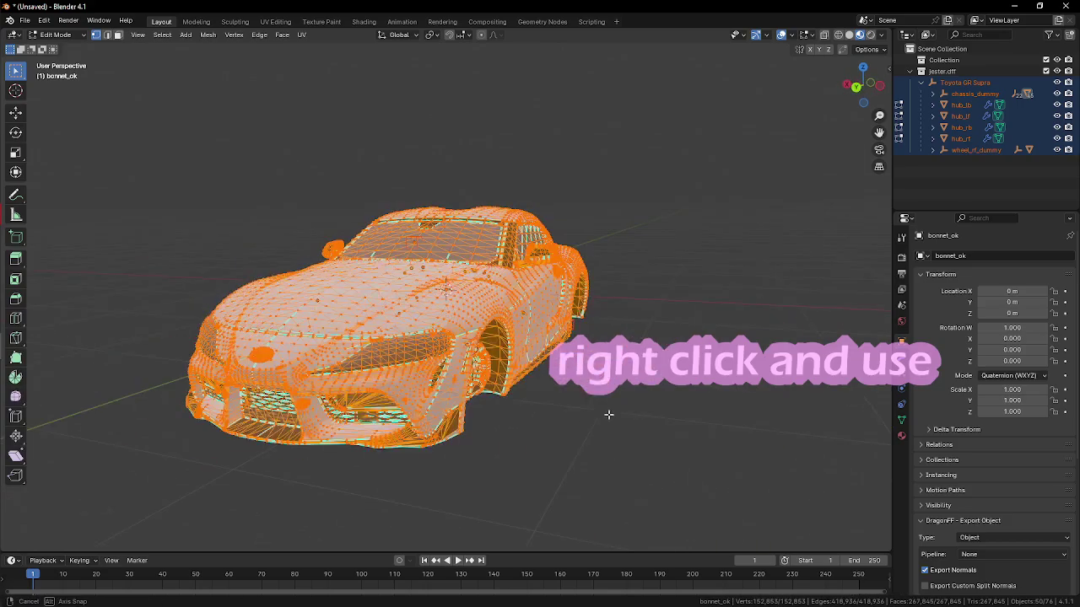
Separate the selected car geometry by material and return to Object Mode
right_click(371, 296)
mouse_move(421, 531)
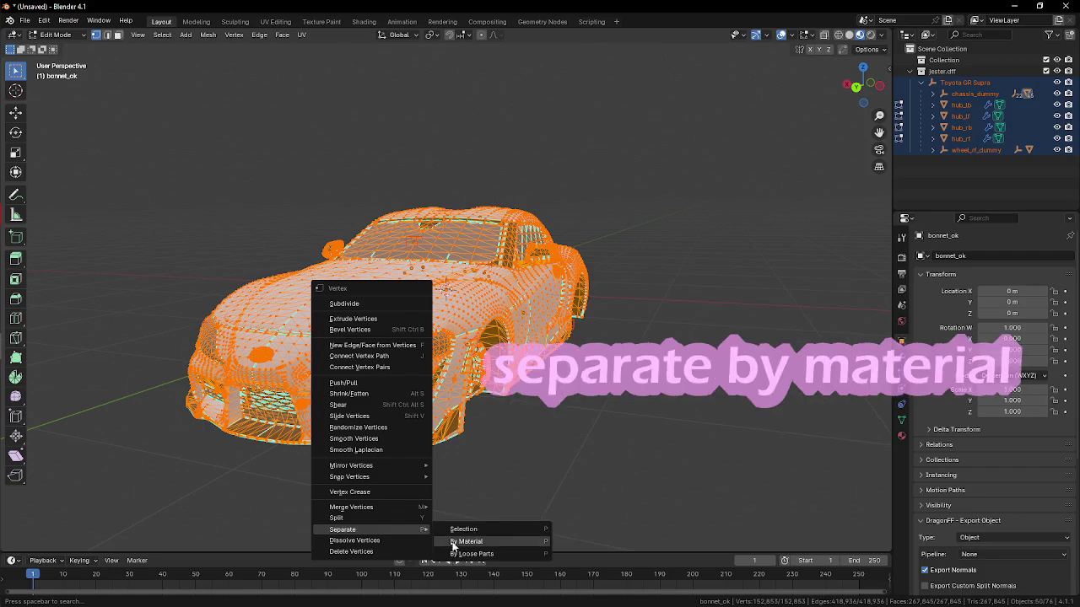
key(Return)
middle_drag(610, 443, 460, 461)
key(Tab)
middle_drag(586, 440, 429, 370)
Export the scene as an FBX file named BMW Z4 in the Downloads folder
click(24, 20)
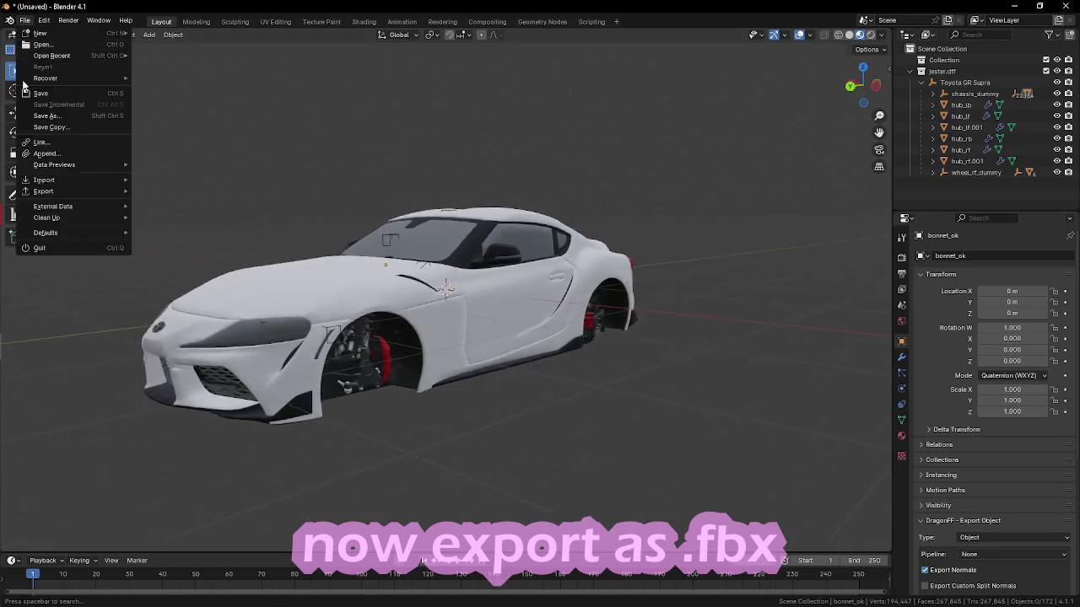
mouse_move(103, 196)
click(179, 302)
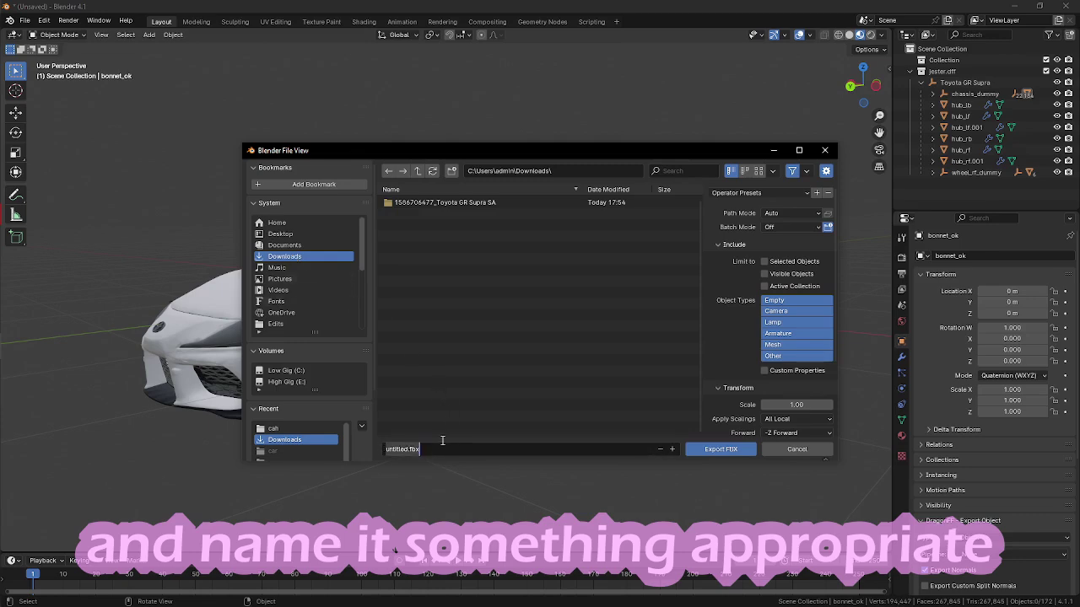
text(BMW Z4)
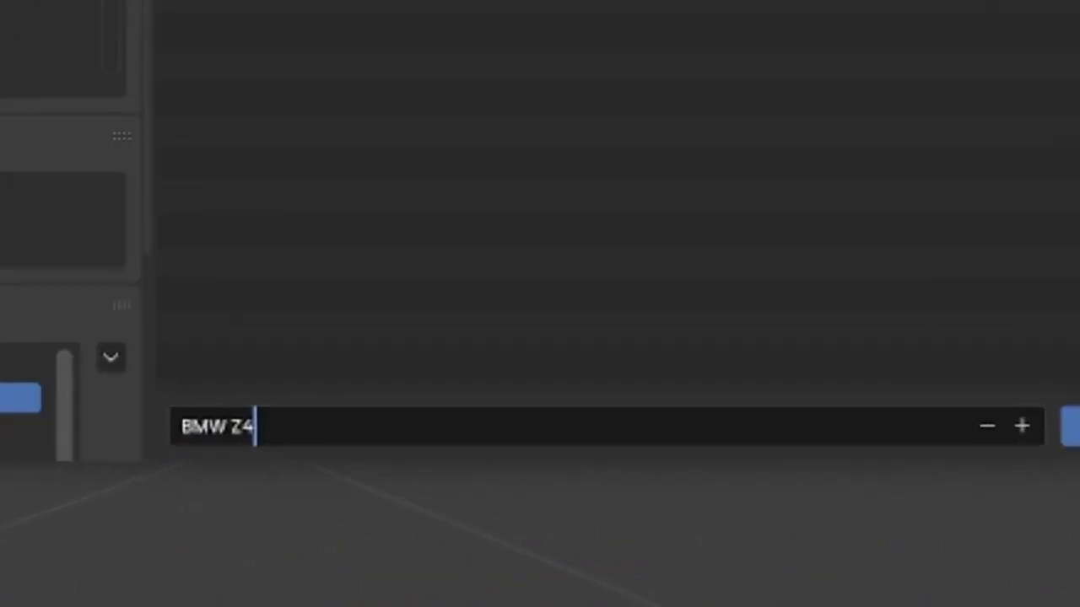
key(Return)
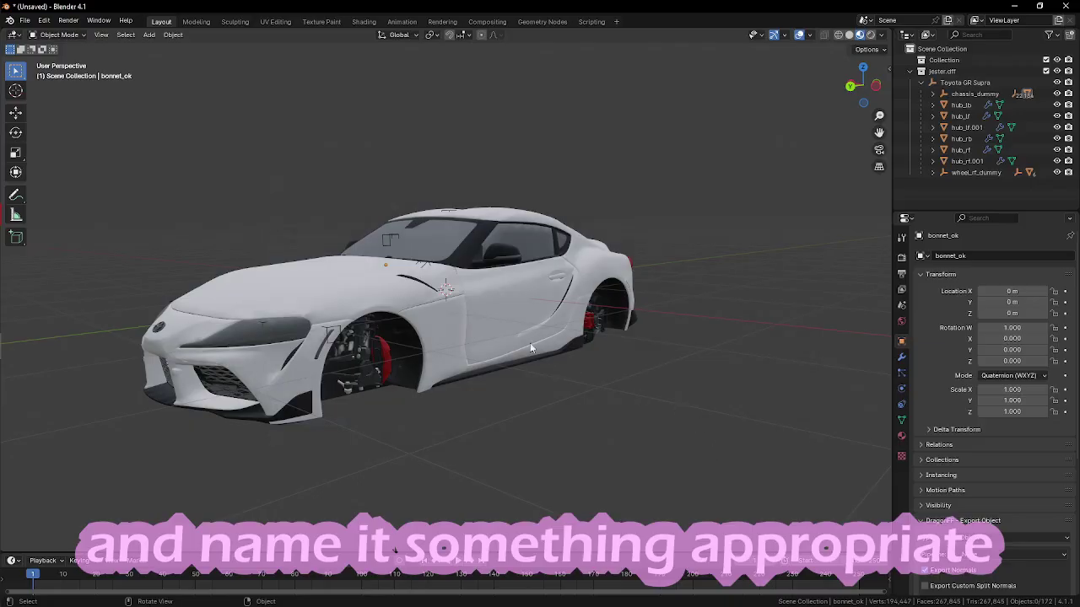
Close Blender without saving the changes to the untitled file
middle_drag(582, 335, 348, 361)
key(ctrl+q)
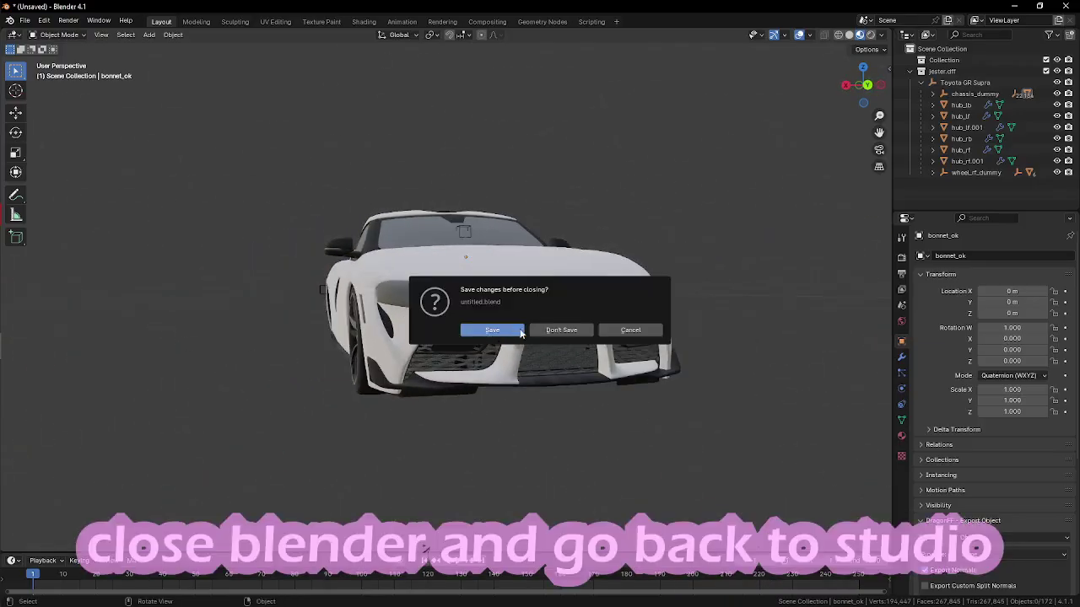
click(568, 329)
In Roblox Studio, start a 3D import and load BMW Z4.fbx from the Downloads folder
click(138, 21)
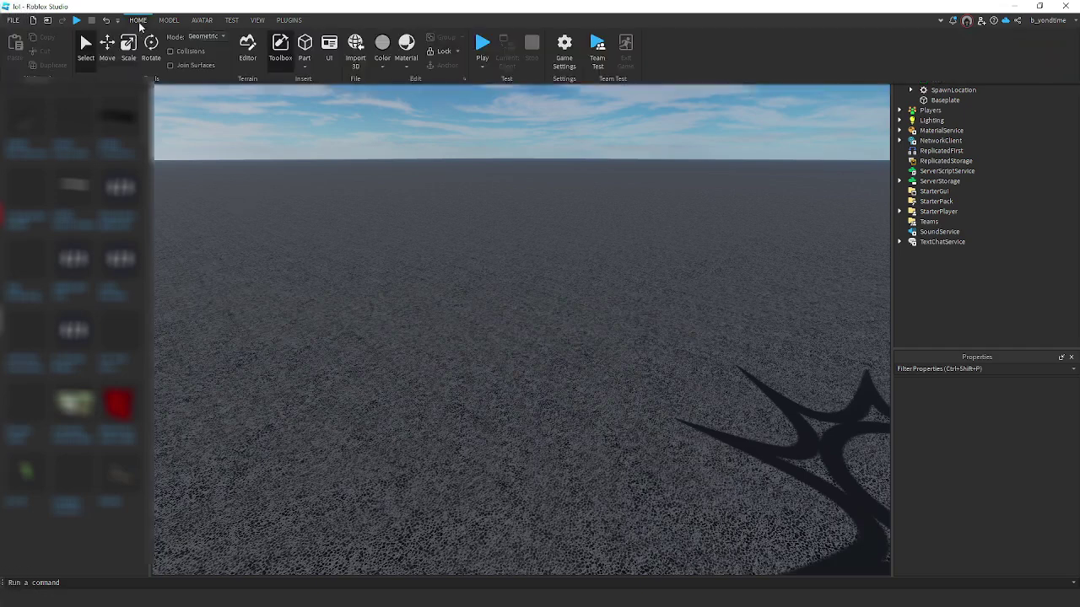
click(358, 48)
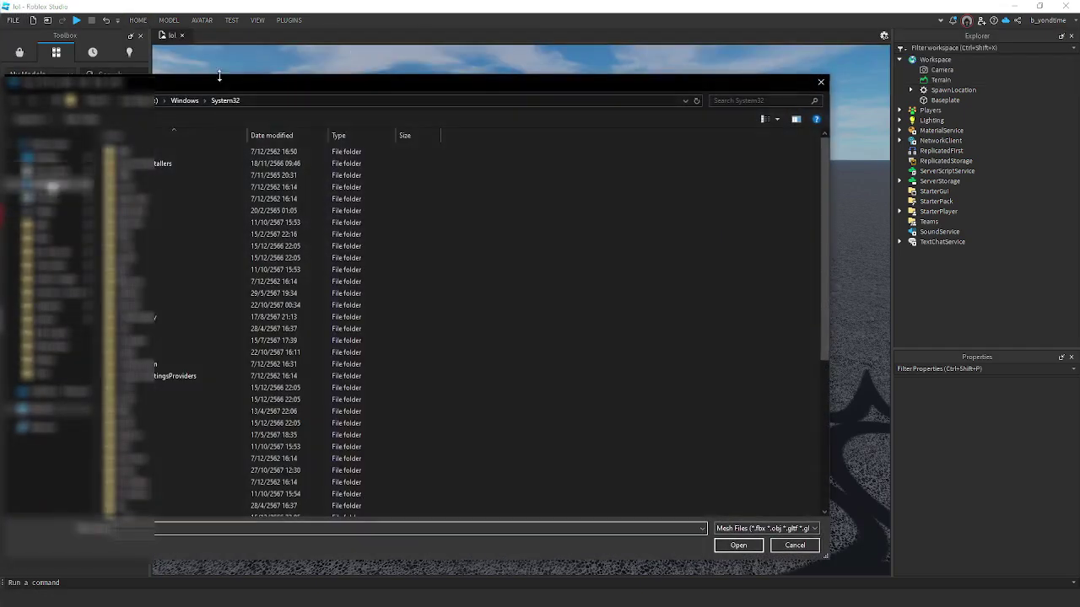
double_click(164, 167)
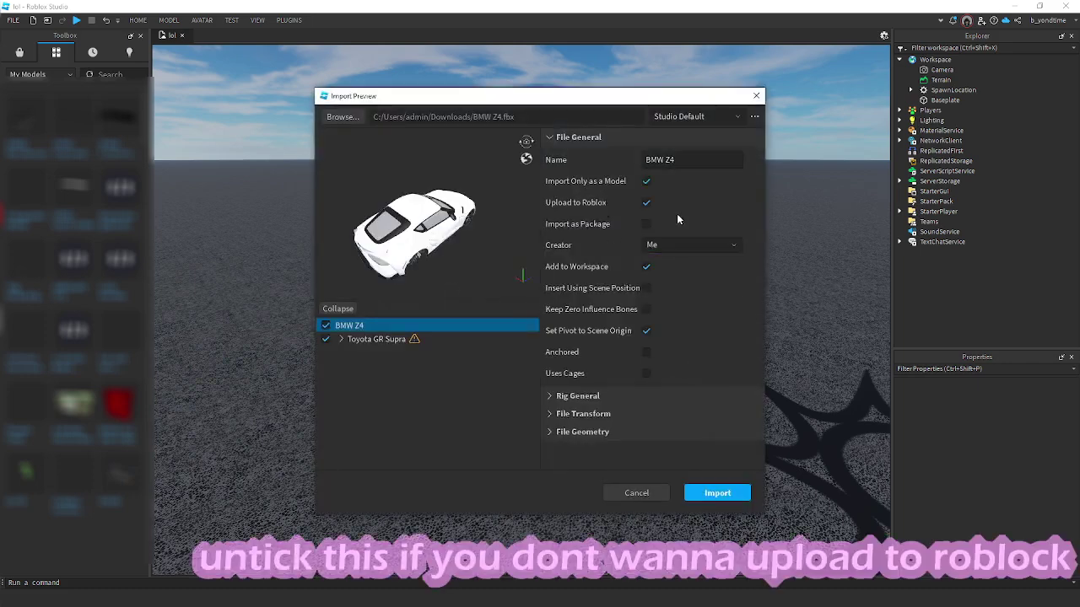
Turn off Upload to Roblox, turn on Anchored, and import the BMW Z4 model into the workspace
click(647, 203)
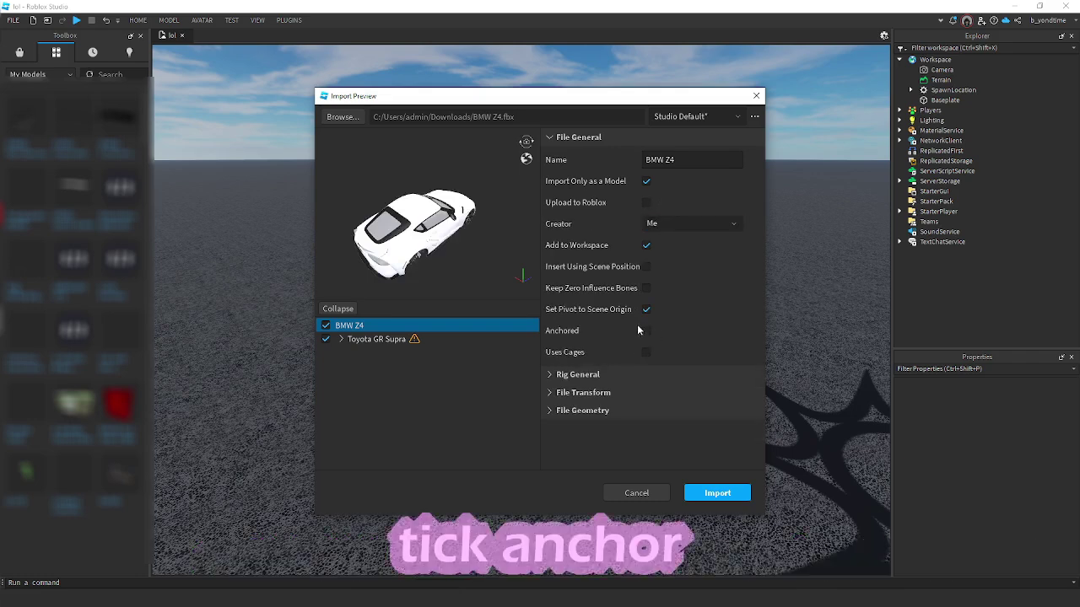
click(708, 494)
drag(461, 244, 349, 163)
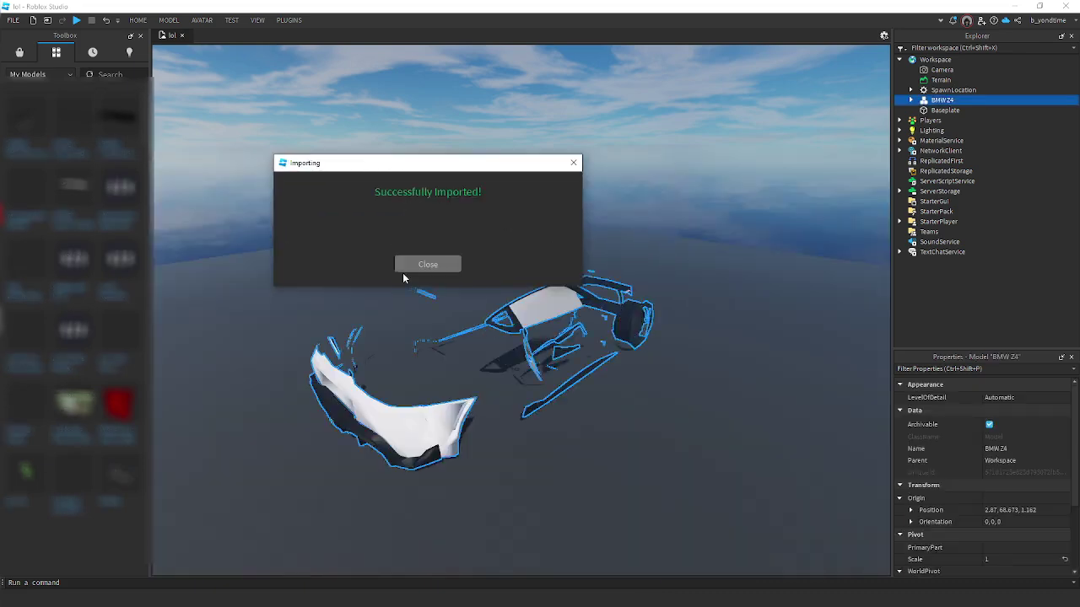
click(436, 267)
Set the scale of the BMW Z4 model to 0.039
right_drag(492, 422, 481, 452)
key(w)
key(w)
key(s)
click(1012, 560)
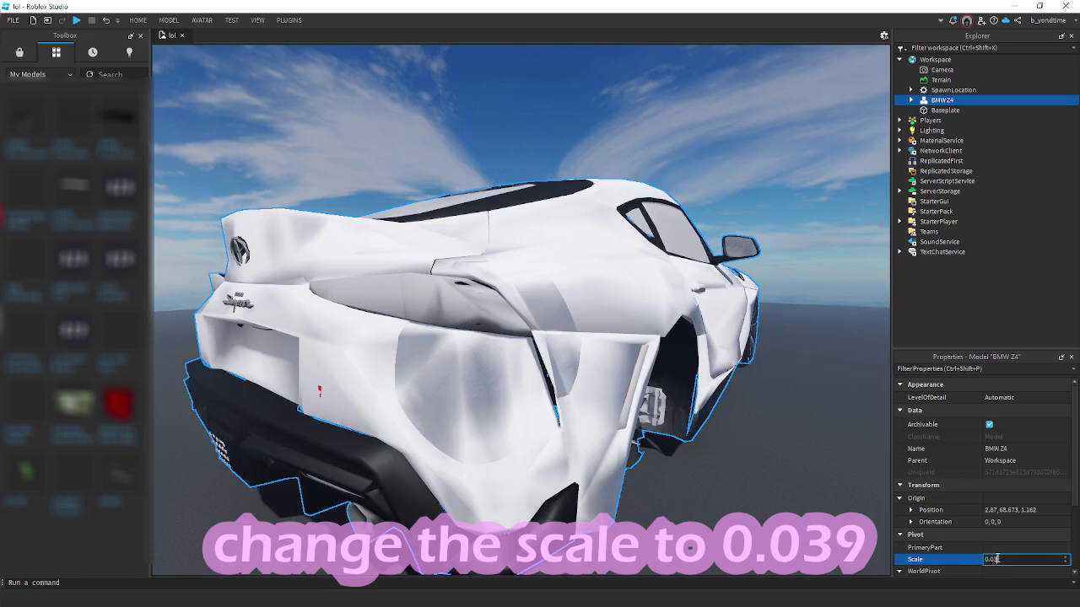
key(Return)
Move the scaled car model down onto the baseplate and rotate it 180° about the vertical axis
scroll(575, 311, up, 5)
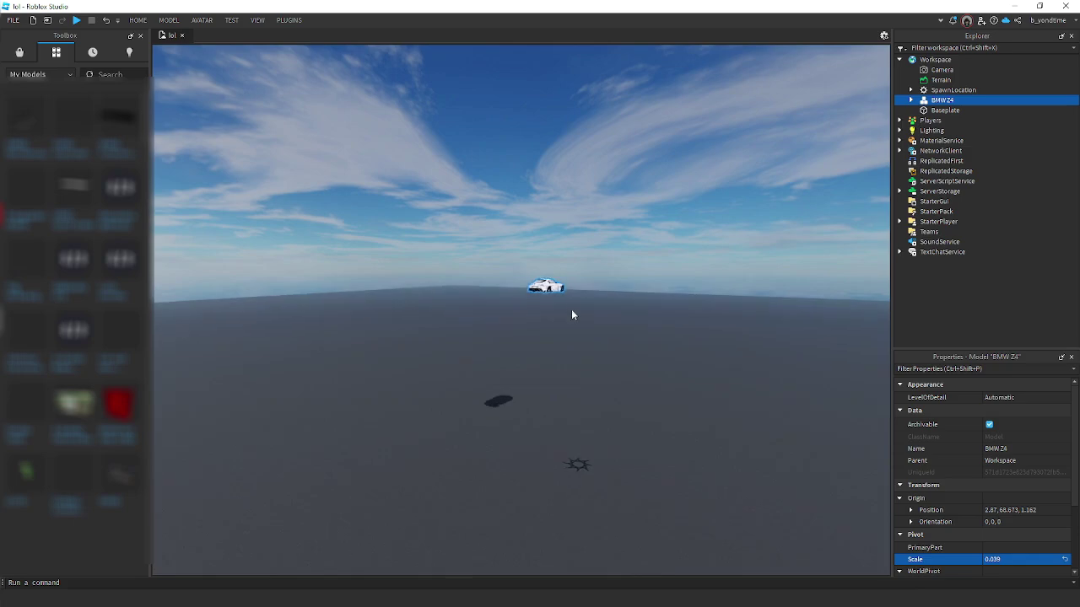
scroll(557, 257, up, 3)
drag(528, 325, 510, 310)
right_drag(520, 329, 511, 310)
drag(510, 310, 496, 310)
right_drag(500, 310, 496, 310)
drag(496, 311, 525, 295)
key(r)
key(r)
right_drag(497, 310, 524, 295)
drag(525, 295, 520, 326)
right_drag(520, 328, 523, 326)
click(533, 322)
key(w)
key(d)
Expand the BMW Z4 model's hierarchy down to the contents of wheel_rf_dummy and the chassis mesh
click(939, 100)
click(909, 101)
right_drag(658, 333, 652, 337)
key(d)
click(922, 111)
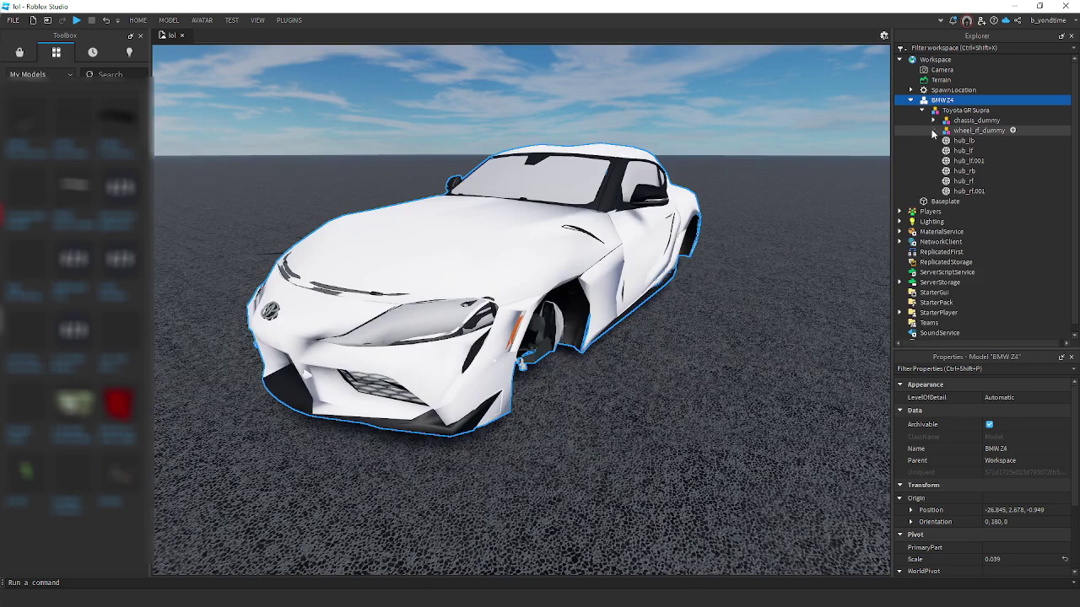
click(933, 130)
click(933, 120)
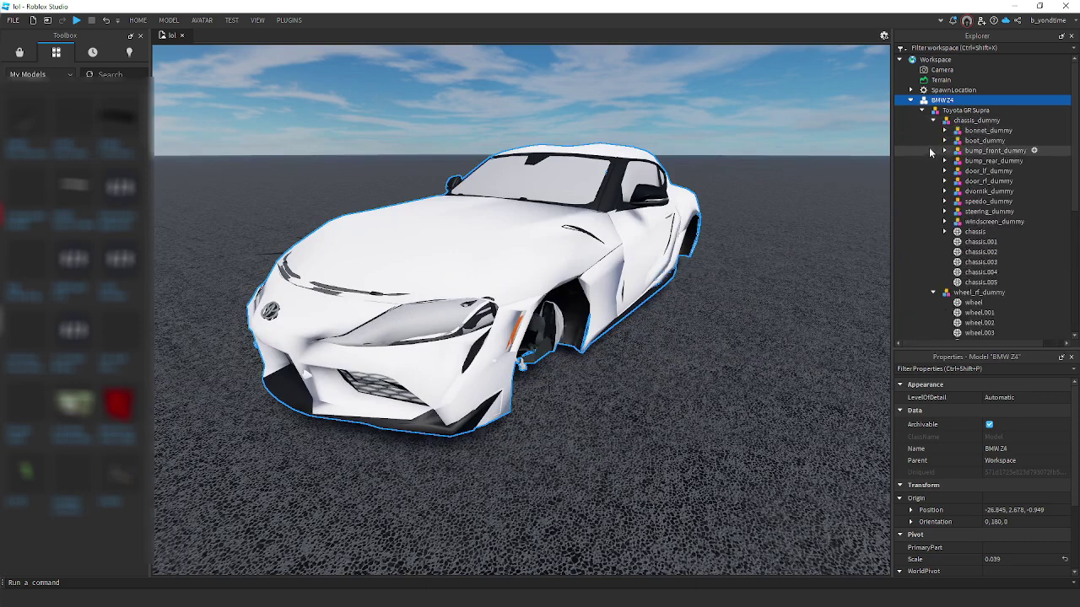
click(945, 232)
Delete an unneeded mesh inside chassis and move the nested interior meshes directly under chassis
click(966, 252)
click(981, 253)
key(Delete)
scroll(985, 264, down, 1)
shift+click(995, 294)
drag(988, 273, 1009, 204)
click(987, 204)
Move engine_a and engine_a.001 out of the engine mesh so they sit directly under chassis
scroll(987, 211, down, 5)
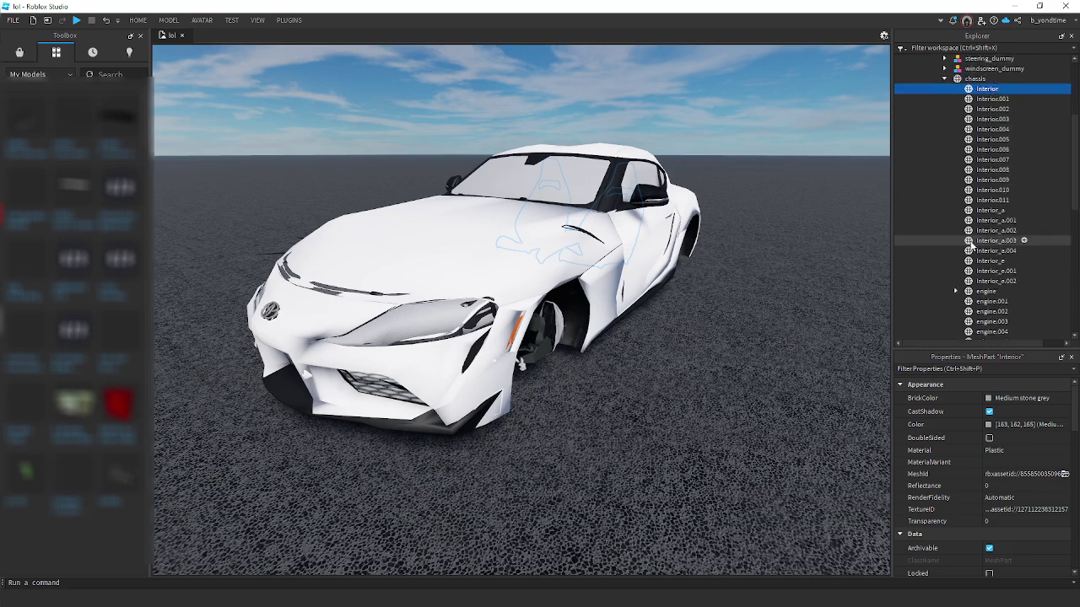
click(955, 262)
click(999, 273)
shift+click(1005, 283)
drag(1005, 282, 942, 71)
Select all meshes nested under chassis, from Interior to suspension, and move them directly into chassis_dummy
scroll(991, 182, down, 3)
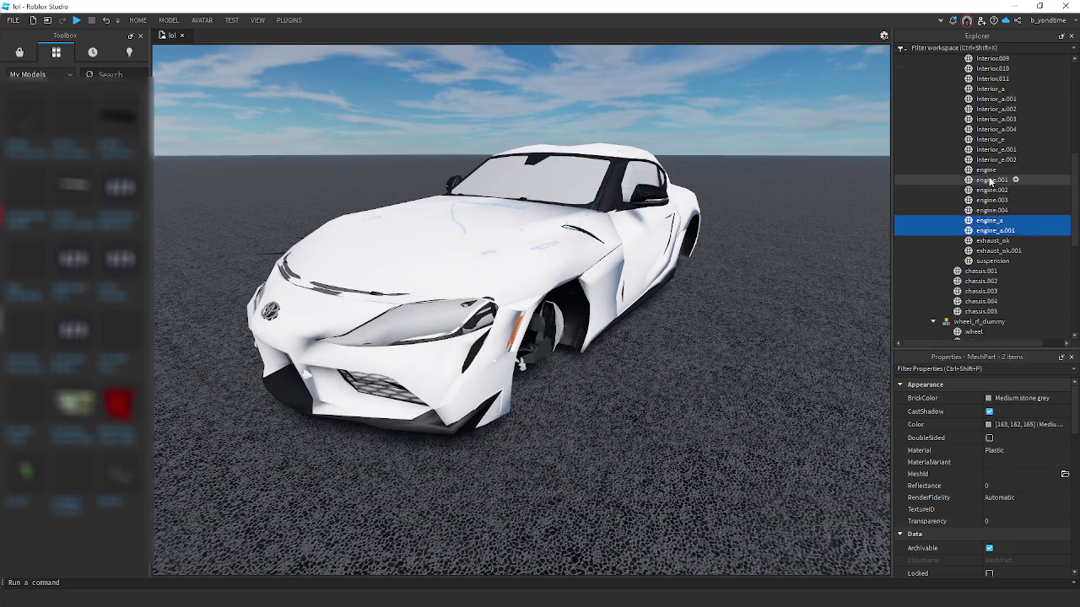
scroll(984, 261, up, 8)
shift+click(984, 207)
shift+click(982, 198)
drag(975, 231, 1005, 110)
Group all the loose meshes in chassis_dummy, from Interior to suspension, into a model named Rest
scroll(990, 148, down, 9)
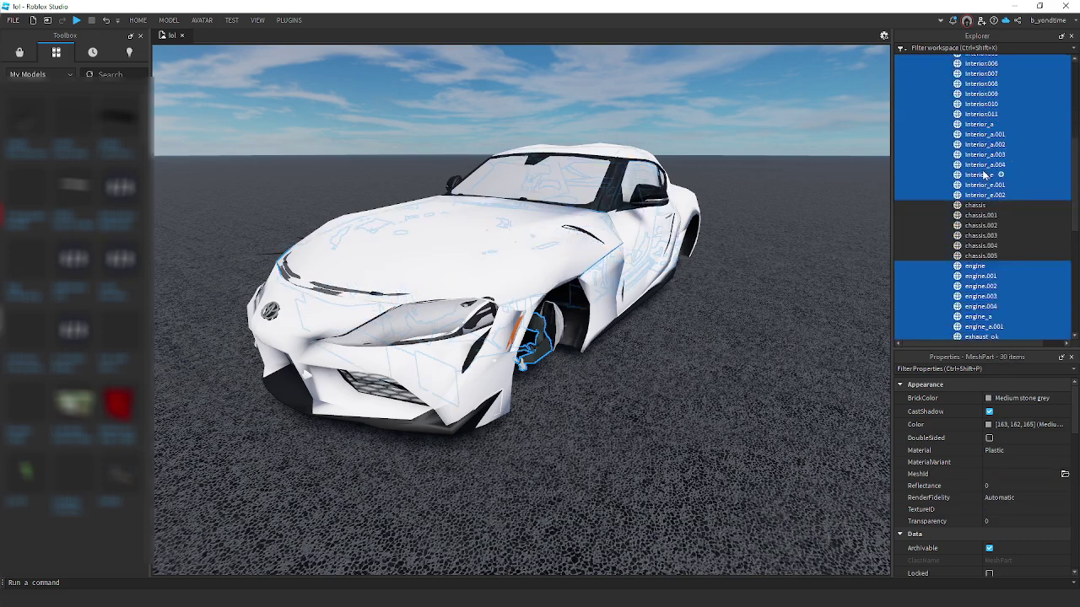
click(964, 218)
scroll(964, 220, up, 6)
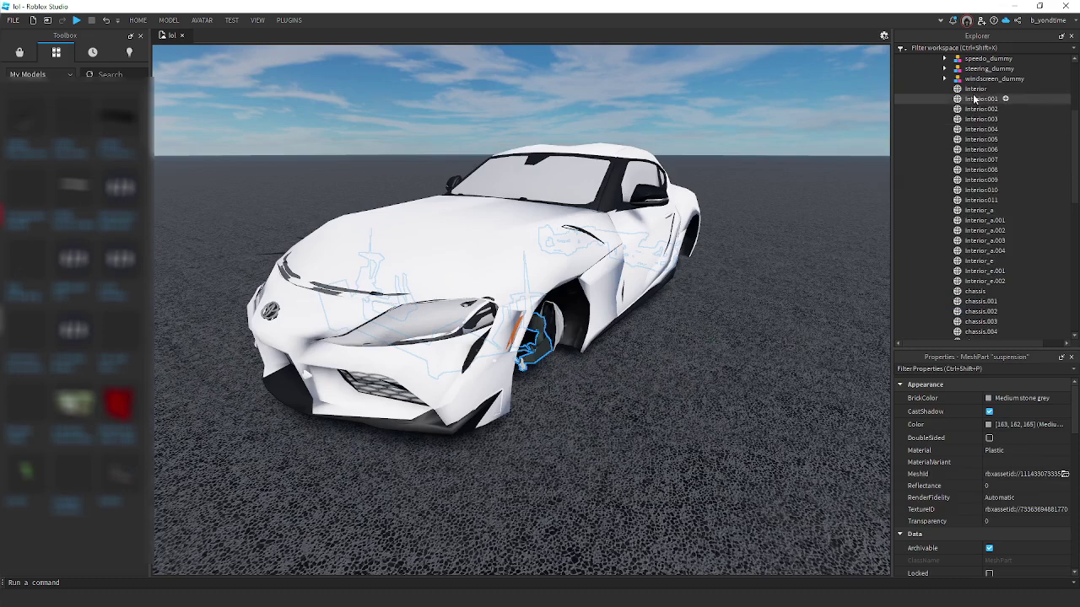
shift+click(974, 99)
scroll(975, 135, up, 5)
key(ctrl+g)
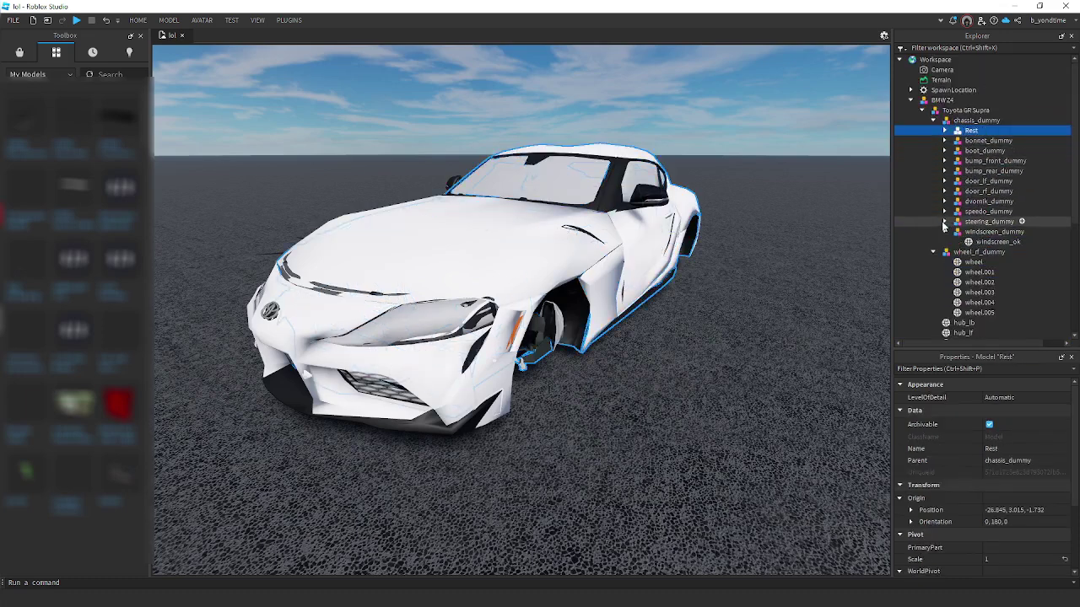
Expand the Rest group and the other collapsed sub-models under chassis_dummy
click(944, 212)
click(944, 202)
click(944, 151)
click(944, 141)
click(944, 130)
Select all the car's meshes in the hierarchy, starting from Interior in the Rest group
click(977, 142)
scroll(990, 190, down, 10)
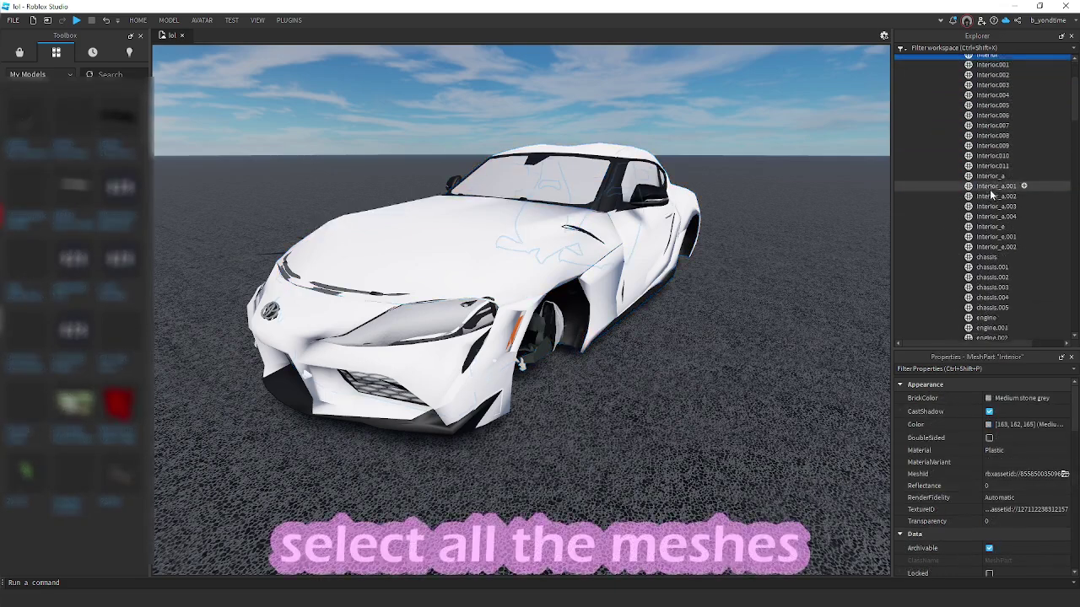
scroll(991, 228, up, 5)
scroll(983, 232, down, 15)
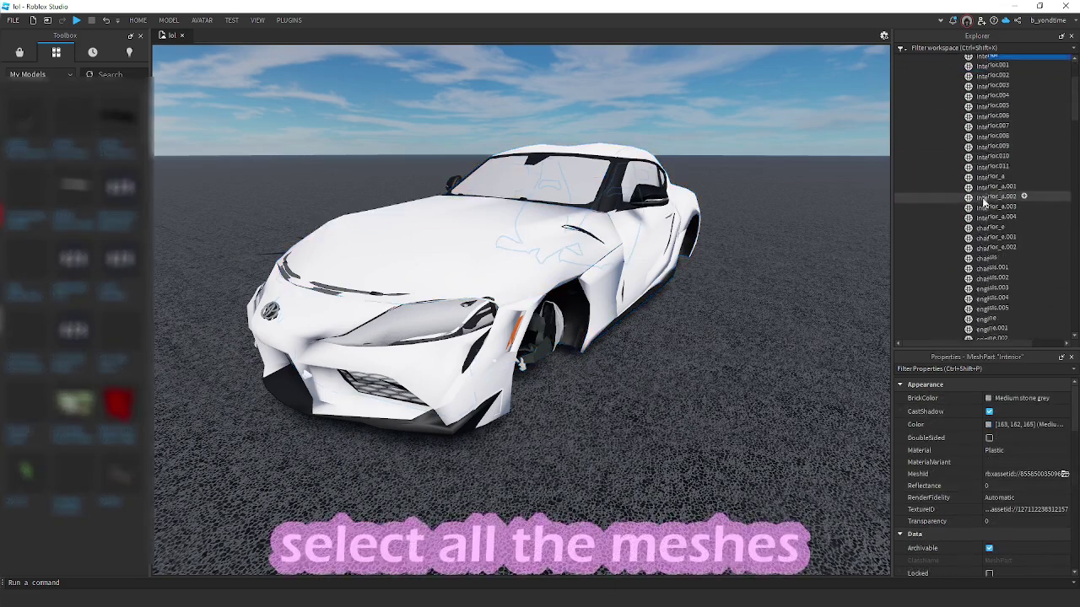
scroll(979, 240, down, 15)
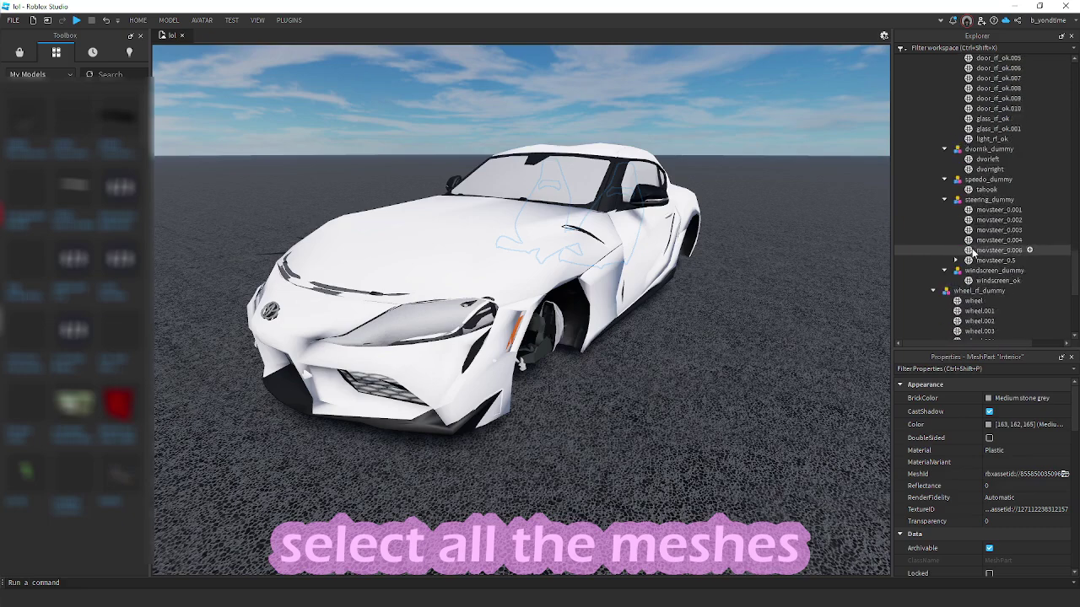
shift+click(968, 270)
drag(1075, 293, 1073, 175)
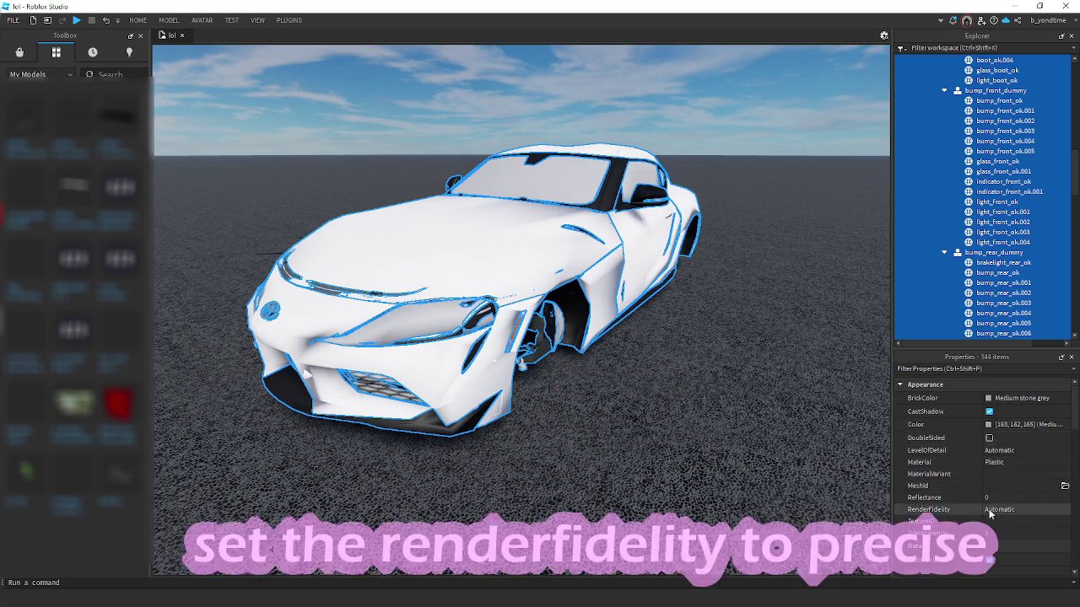
Set the selected meshes' RenderFidelity to Precise and their Material to SmoothPlastic
click(1030, 537)
right_drag(722, 378, 683, 371)
click(1026, 469)
click(1024, 464)
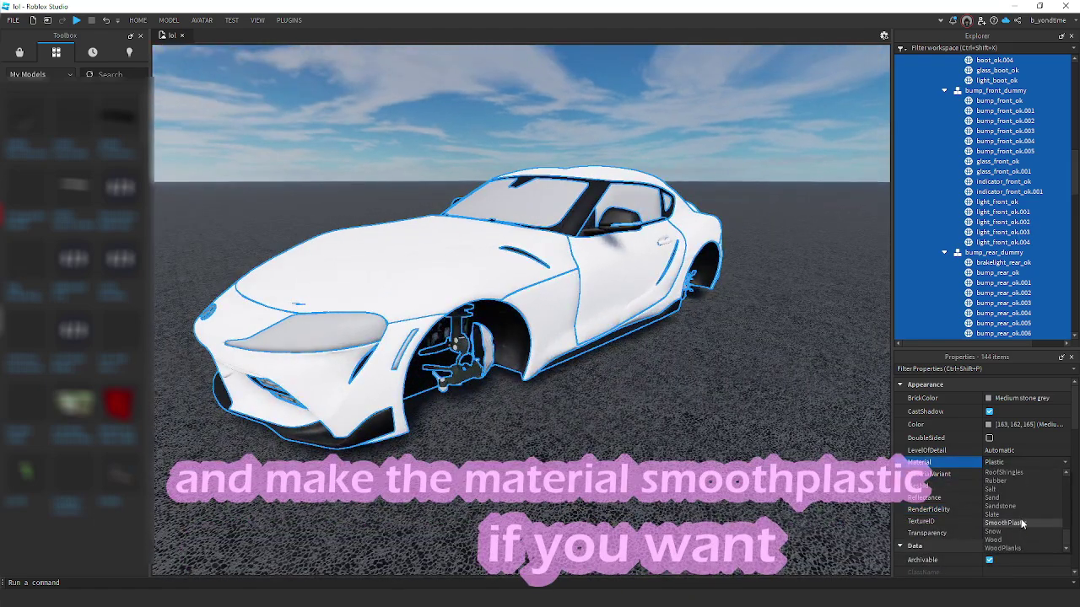
click(1004, 523)
Turn off CanCollide and turn on DoubleSided for the selected meshes, and clear the selection
right_drag(733, 436, 734, 403)
scroll(1053, 486, down, 2)
scroll(1046, 485, down, 8)
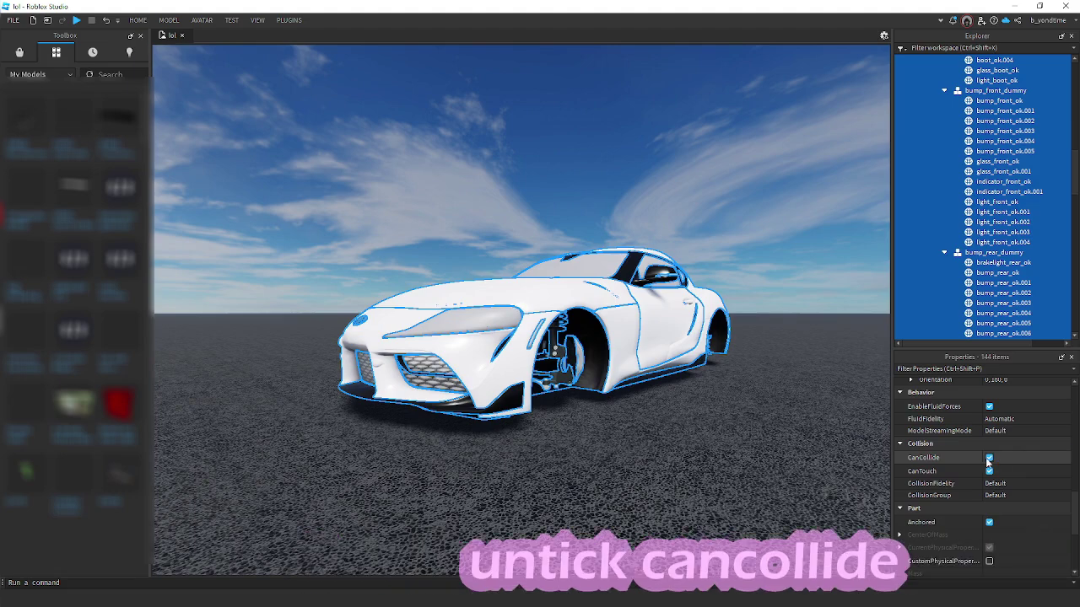
drag(1077, 509, 1076, 388)
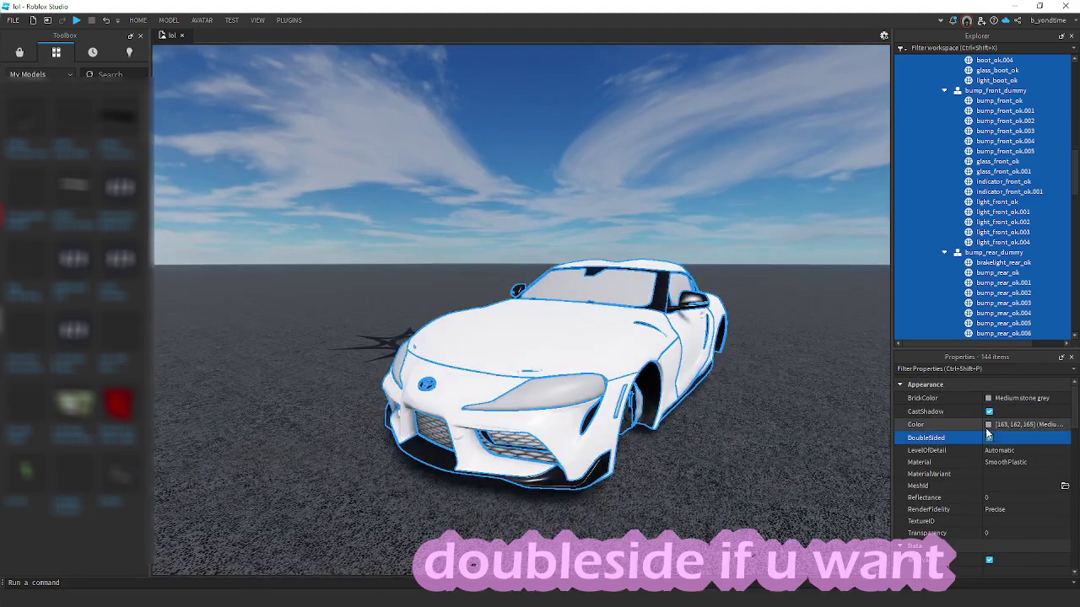
click(725, 434)
scroll(725, 434, up, 3)
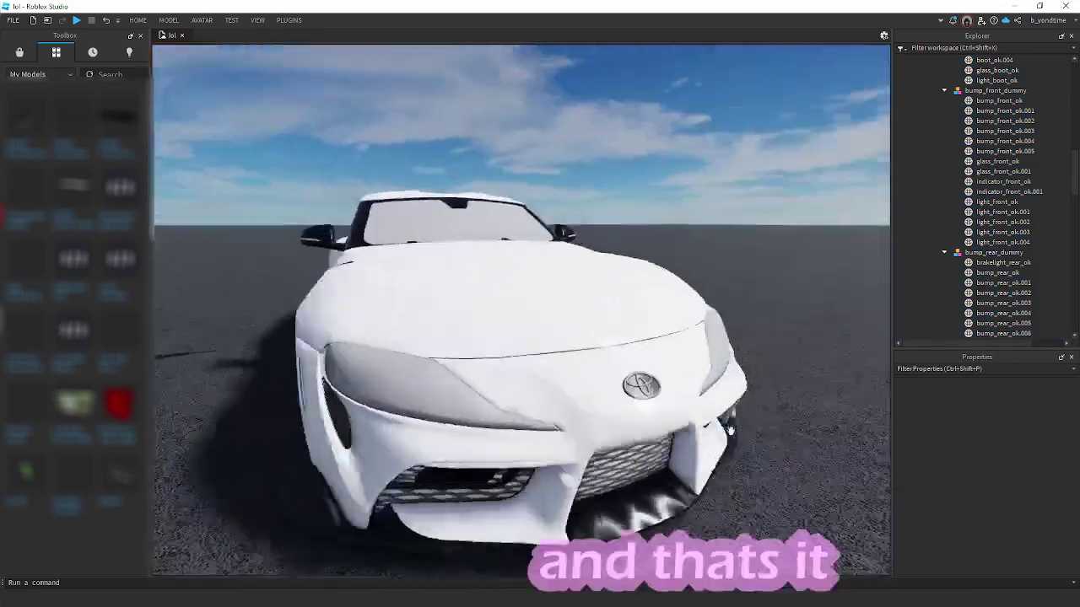